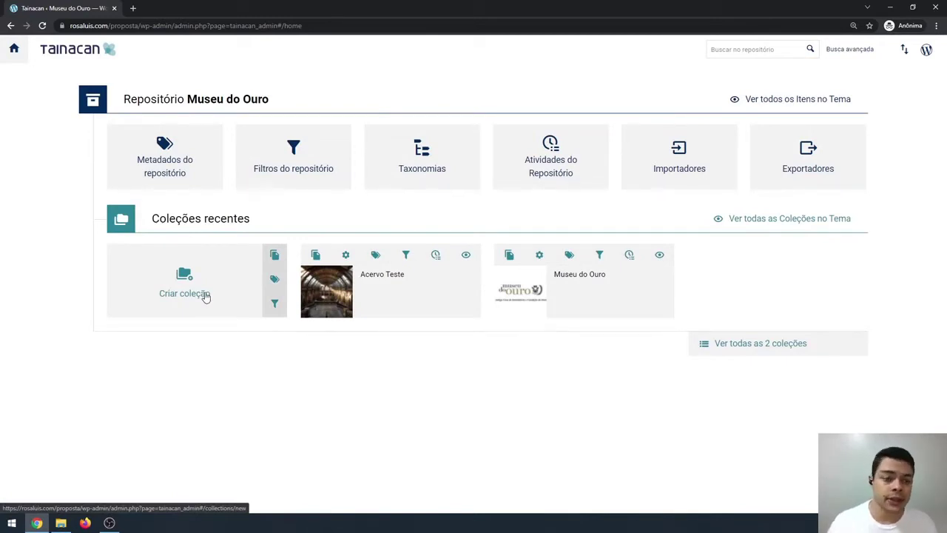
Start a new collection in the repository and name it "Acervo Museológico".
left_click(206, 295)
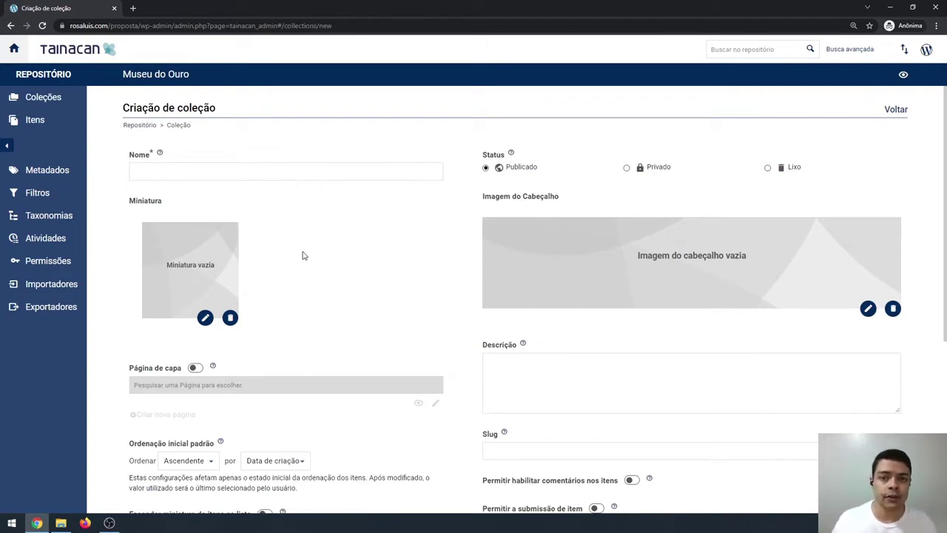
left_click(279, 170)
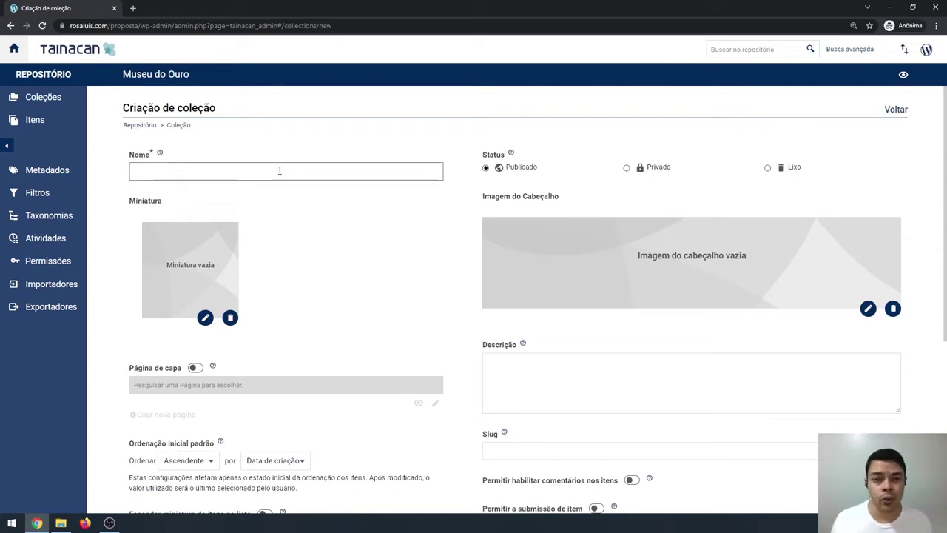
type("A")
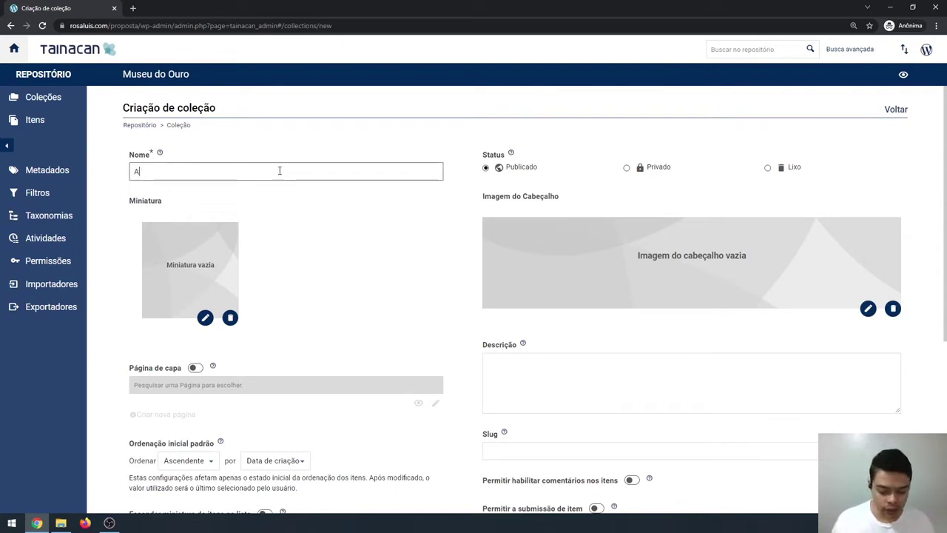
type("cervo Museológicop")
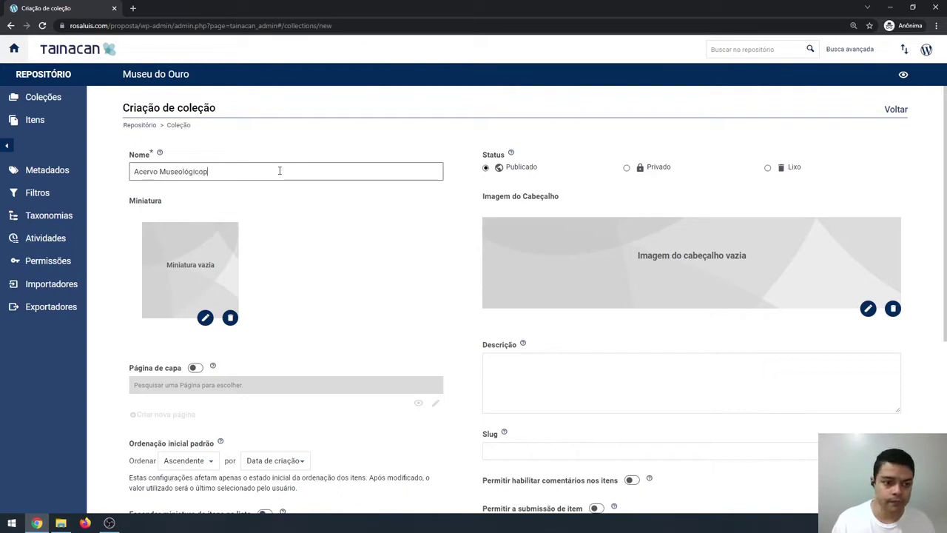
key("BackSpace")
left_click(323, 233)
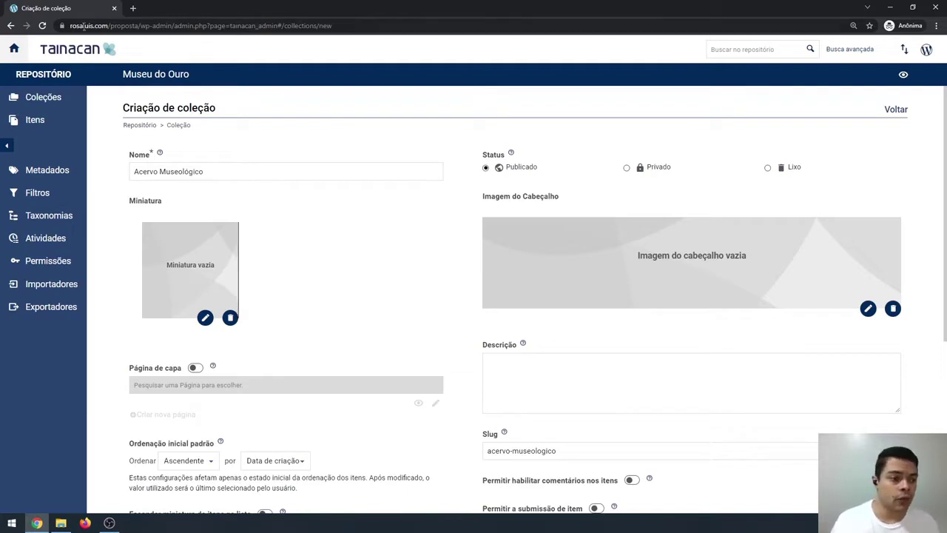
Open the public page of the Museu do Ouro collection in a separate tab and examine its thumbnail and header, then return to the collection form.
left_click(42, 97, "ctrl")
key("ctrl+Tab")
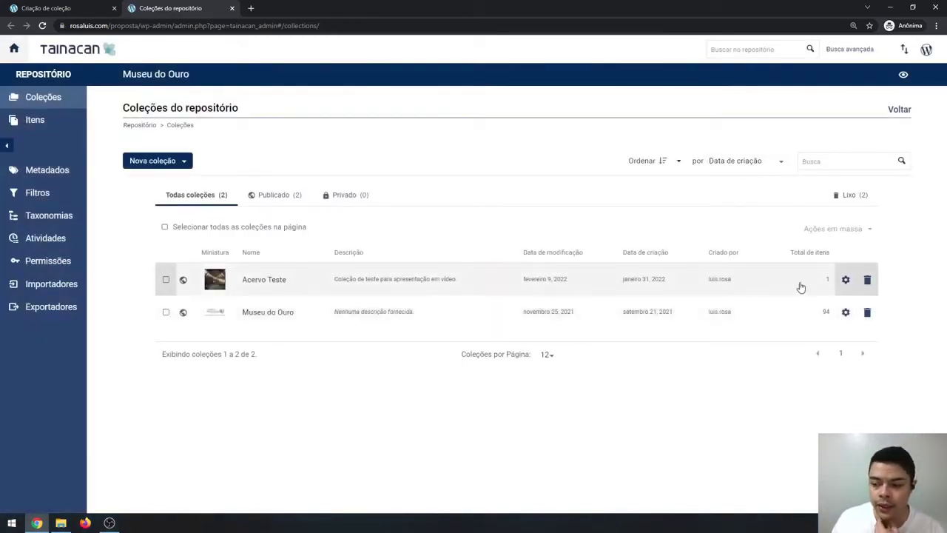
left_click(710, 305)
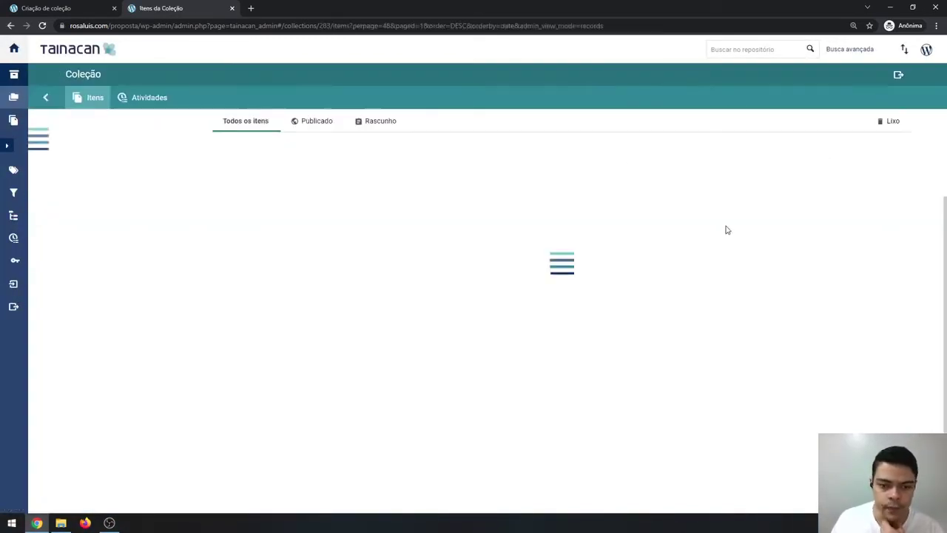
left_click(897, 75)
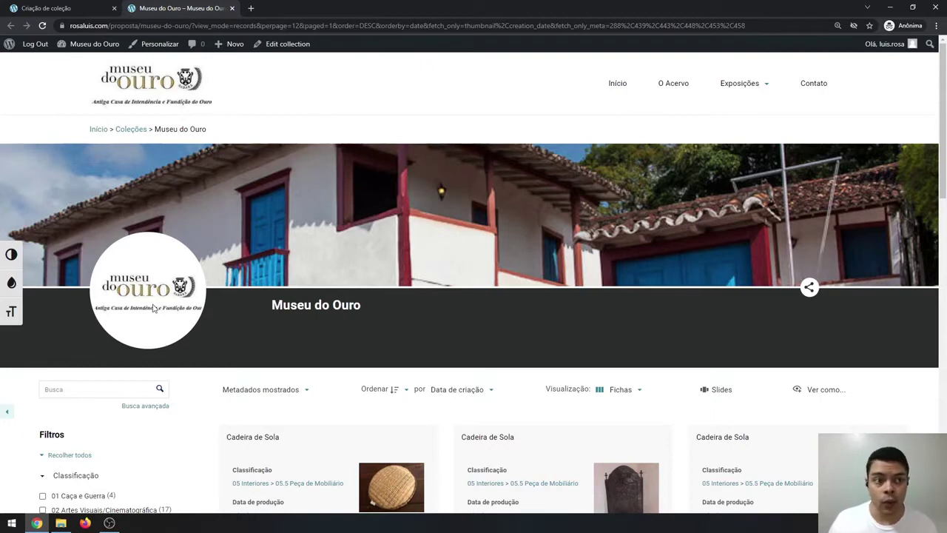
left_click(81, 8)
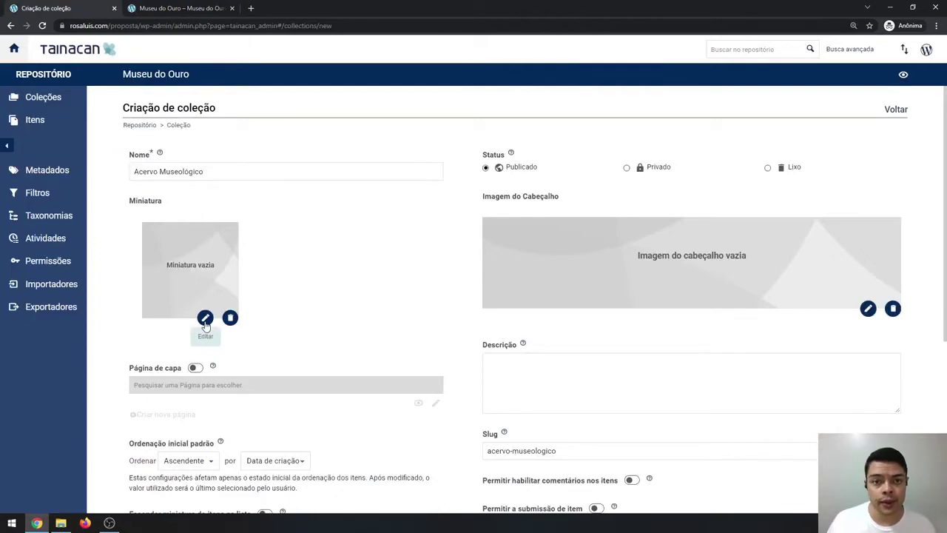
left_click(148, 9)
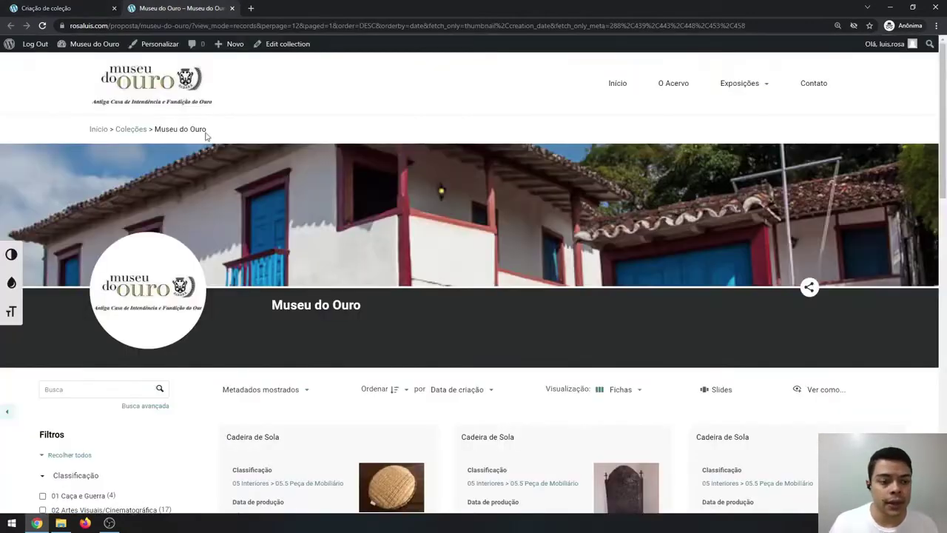
left_click(78, 8)
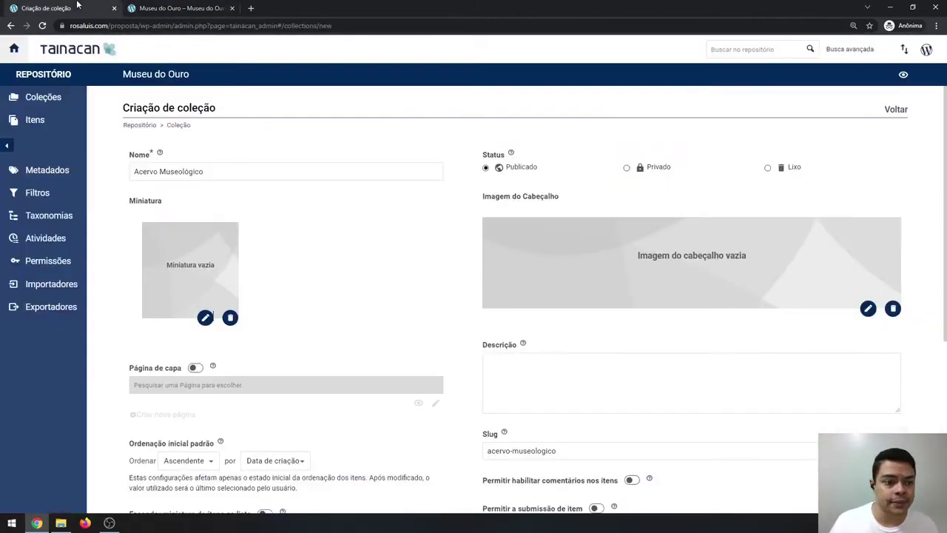
Upload the logo_colecao image and use it uncropped as the new collection's thumbnail.
left_click(205, 318)
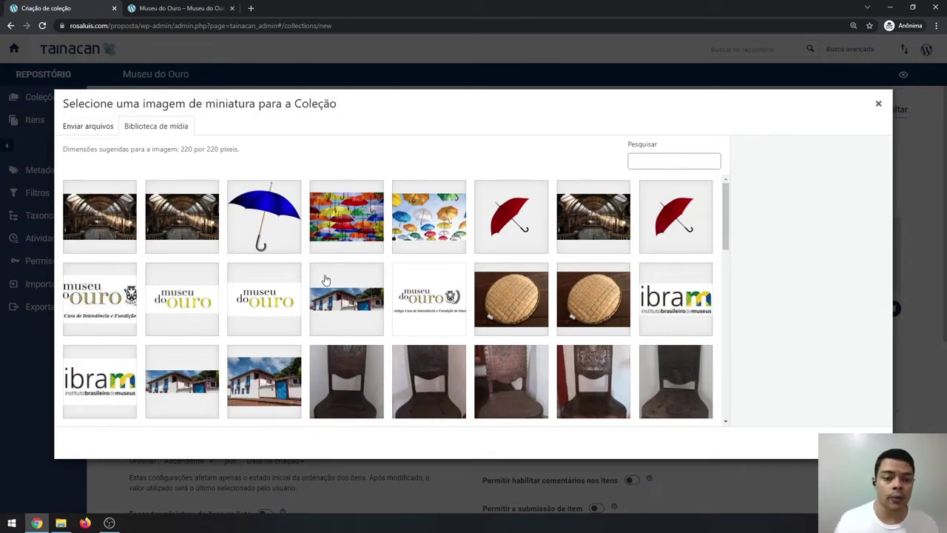
left_click(95, 128)
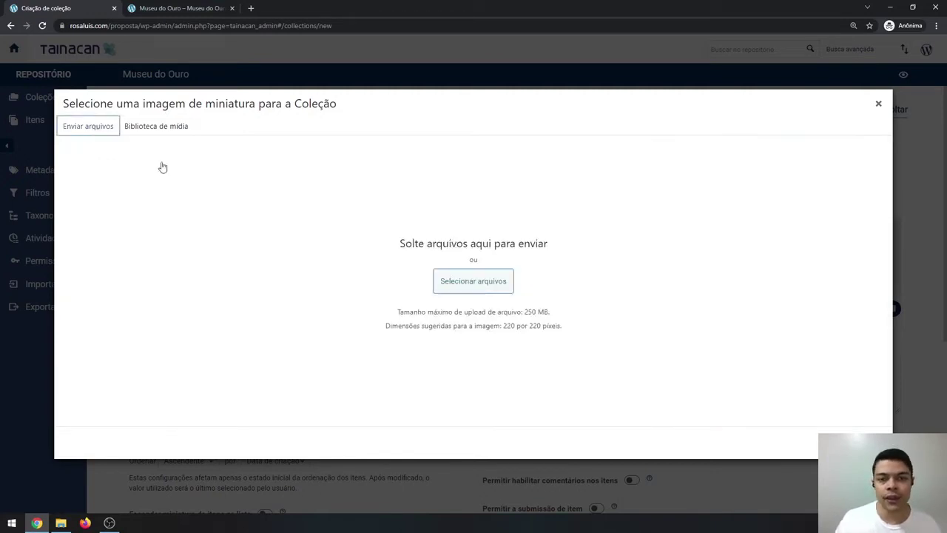
left_click(452, 282)
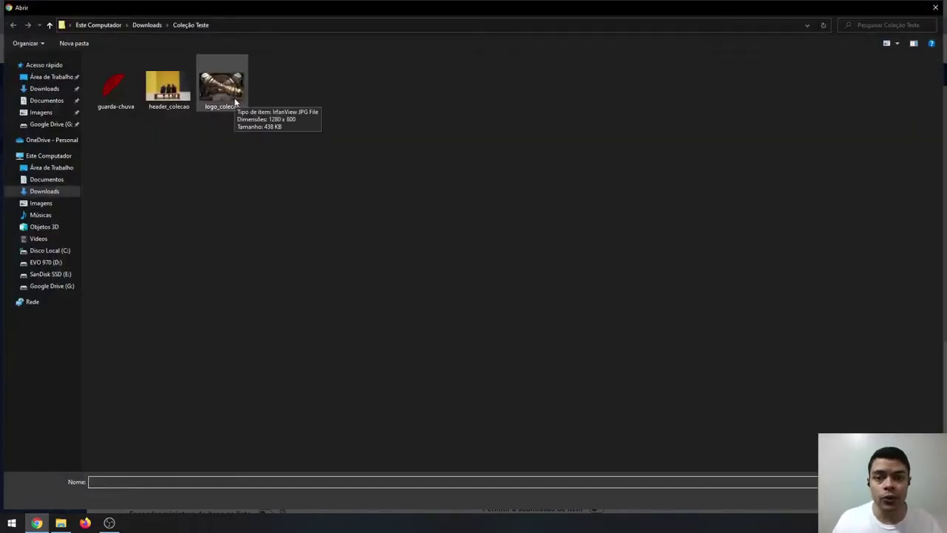
left_click(234, 100)
double_click(234, 100)
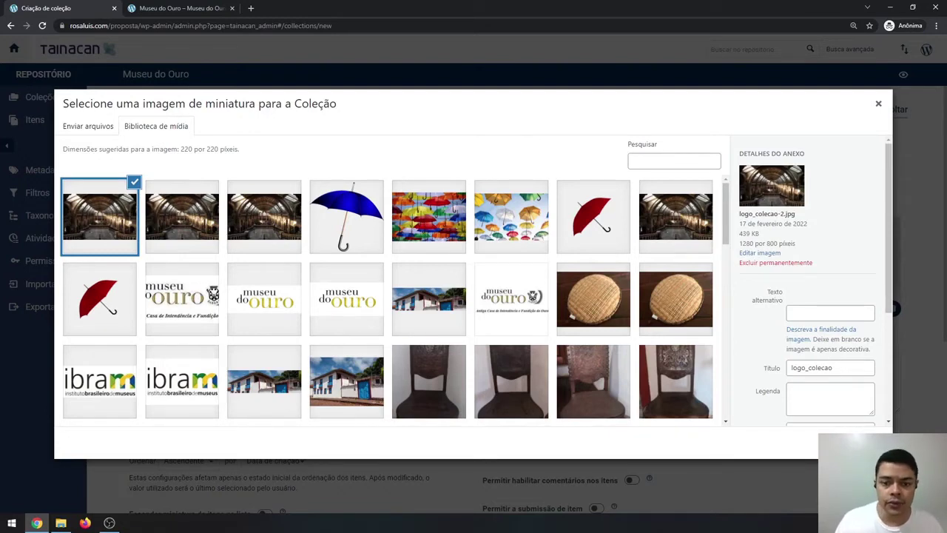
left_click(849, 443)
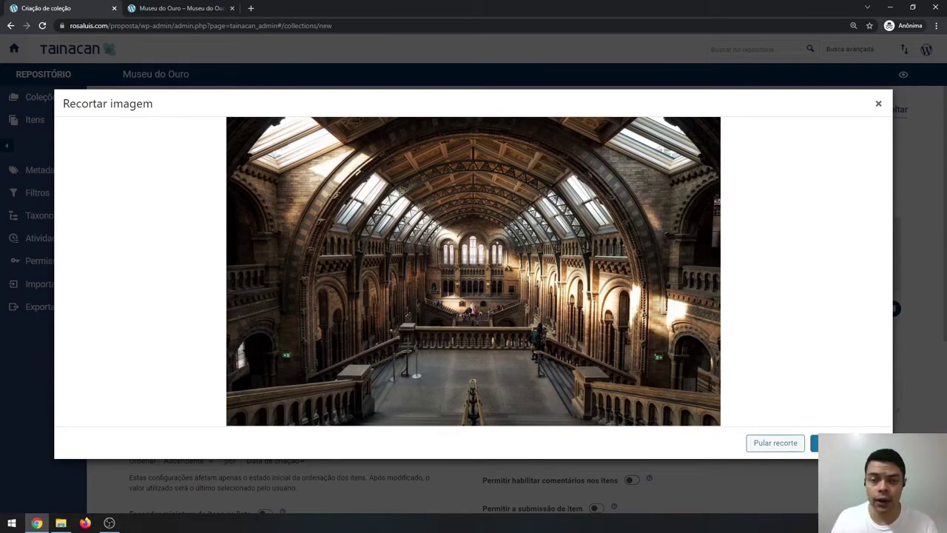
left_click(772, 448)
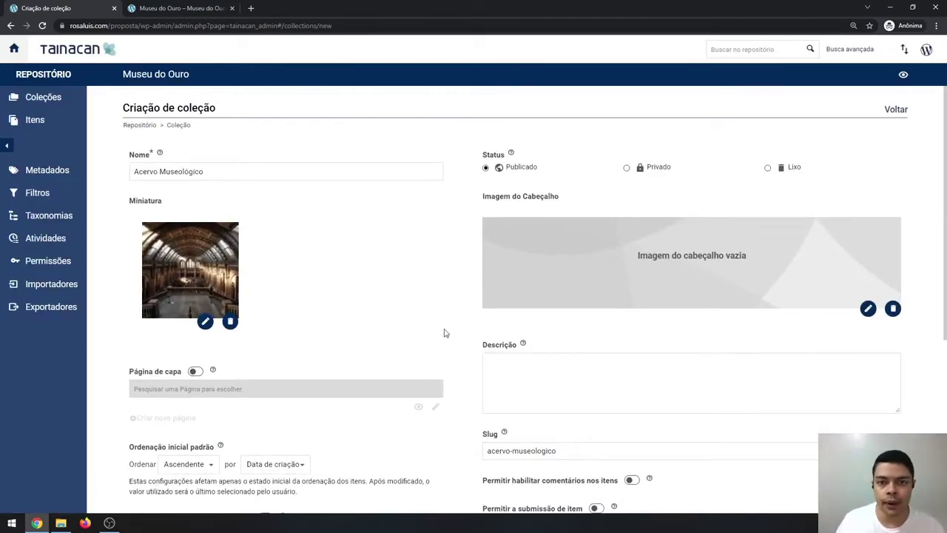
Examine the default layout of the Museu do Ouro public page as a reference for the new collection's cover page setting.
scroll(303, 315, "down", 1)
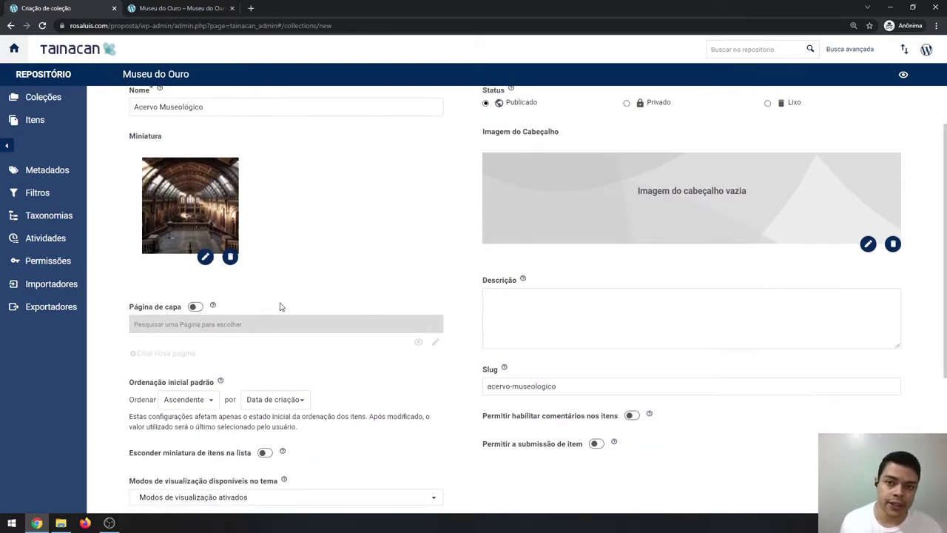
key("ctrl+Tab")
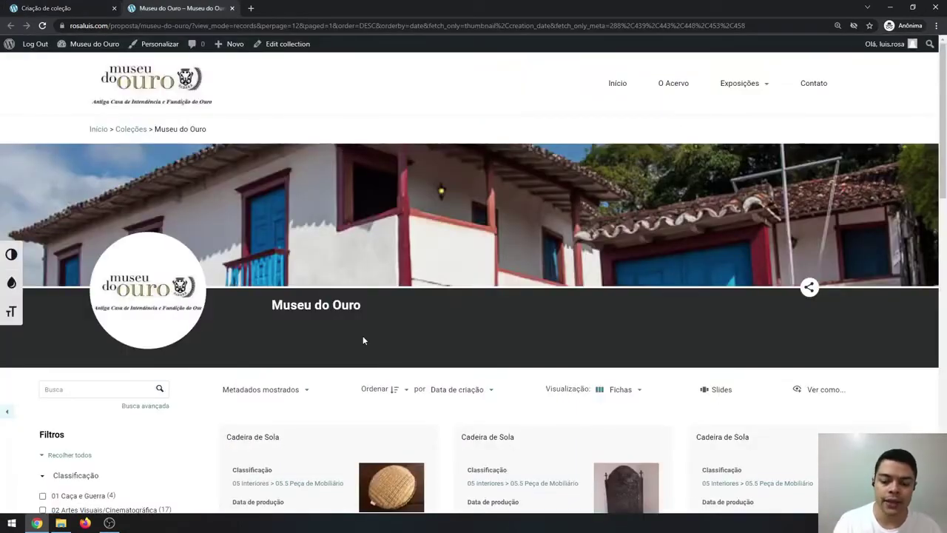
scroll(362, 340, "down", 2)
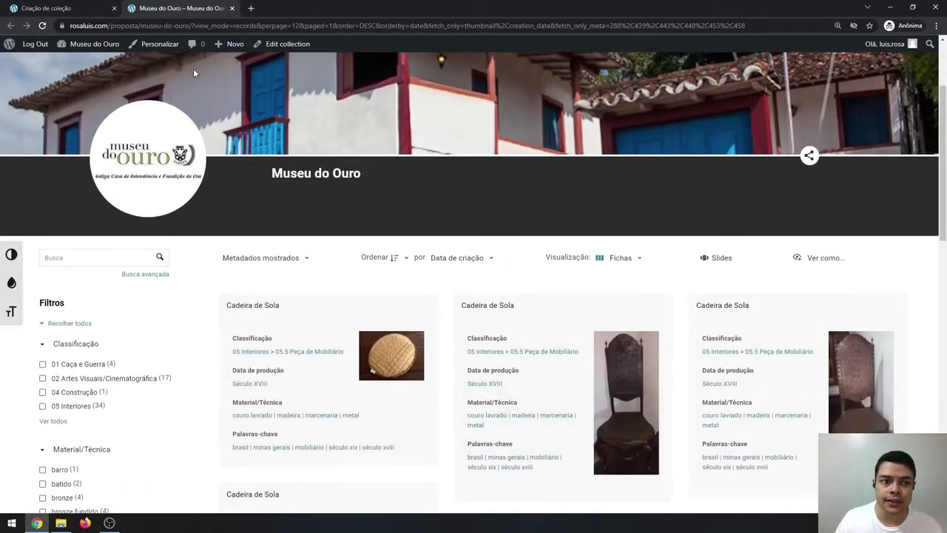
left_click(46, 8)
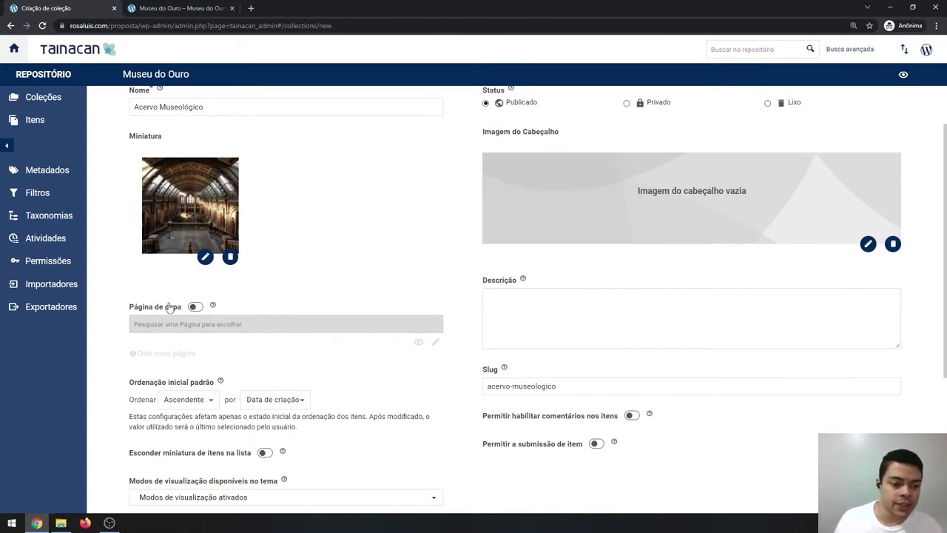
Examine the sort direction and sort field options above the item list on the Museu do Ouro public page.
scroll(298, 296, "down", 2)
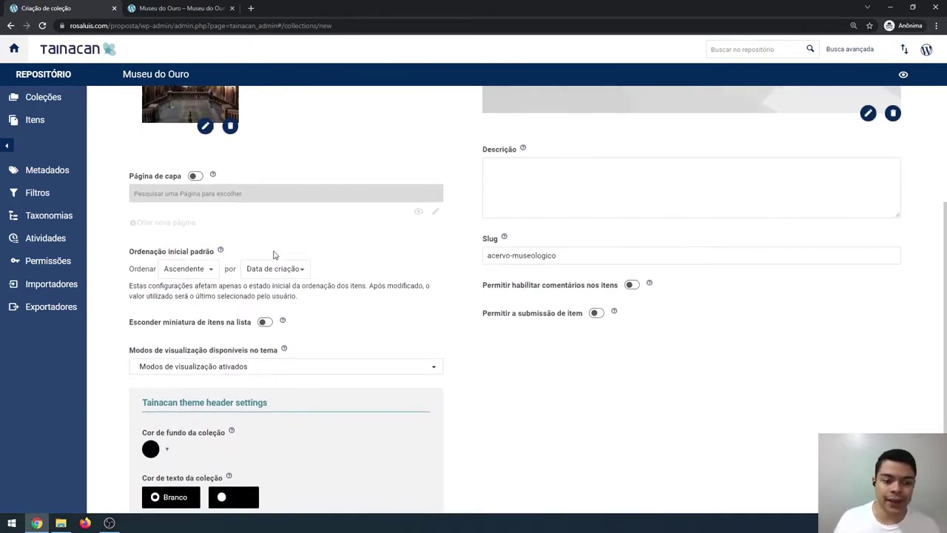
left_click(186, 7)
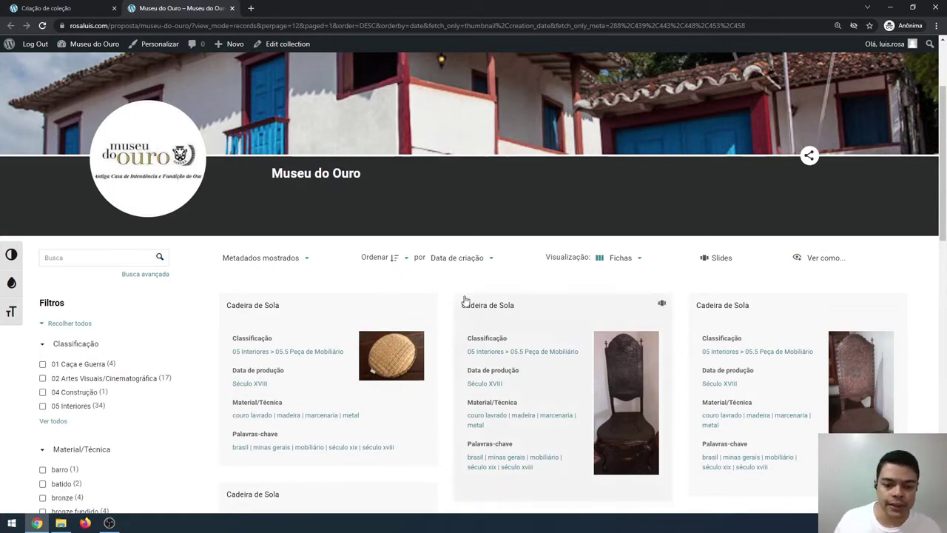
left_click(405, 259)
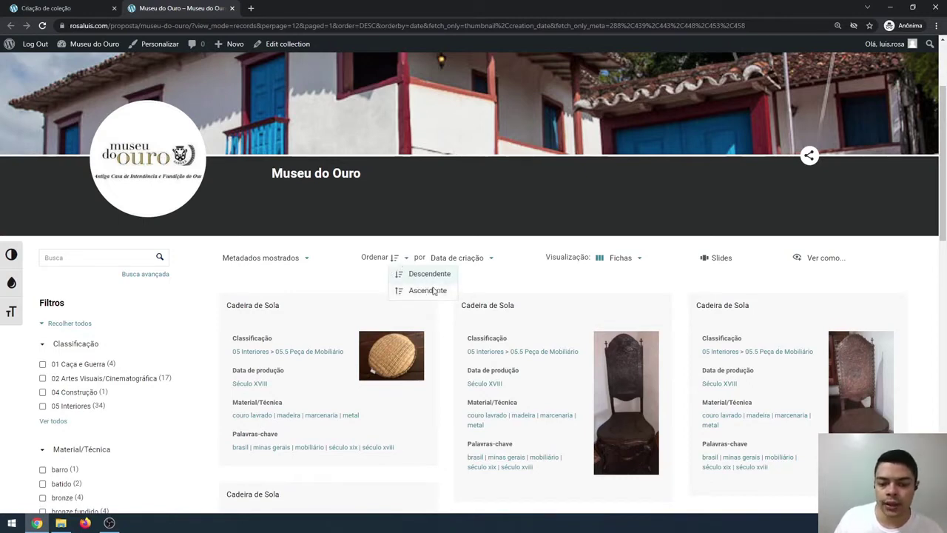
left_click(492, 259)
left_click(557, 283)
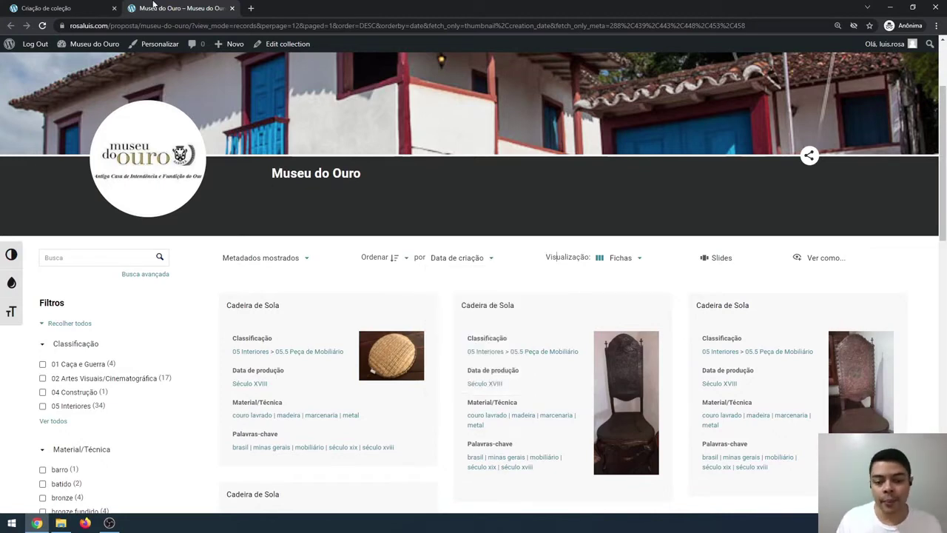
left_click(59, 7)
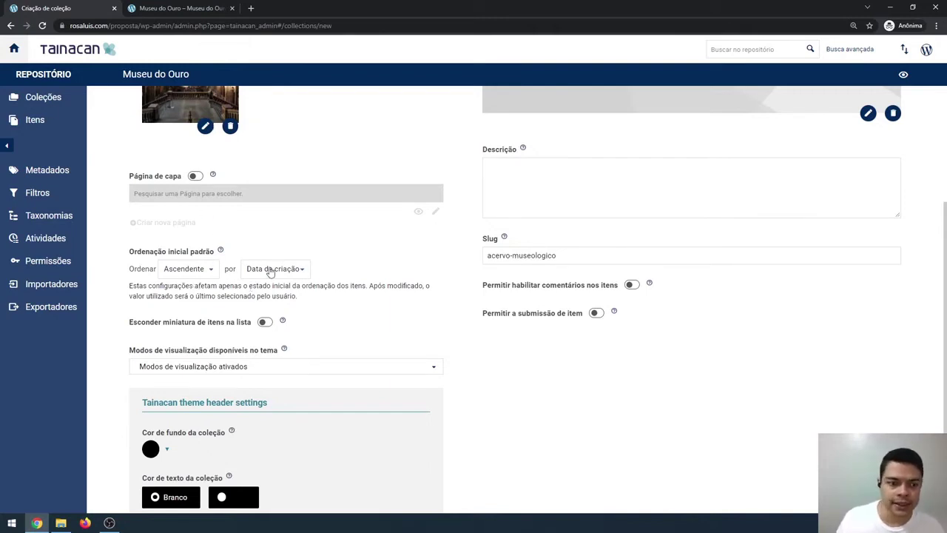
Examine the sort field and direction choices for the new collection's default initial ordering.
left_click(329, 297)
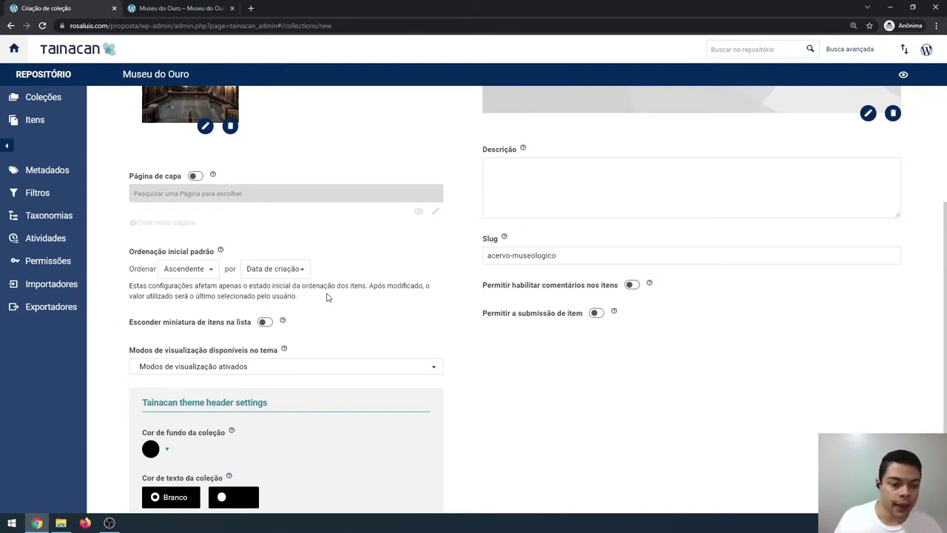
left_click(300, 265)
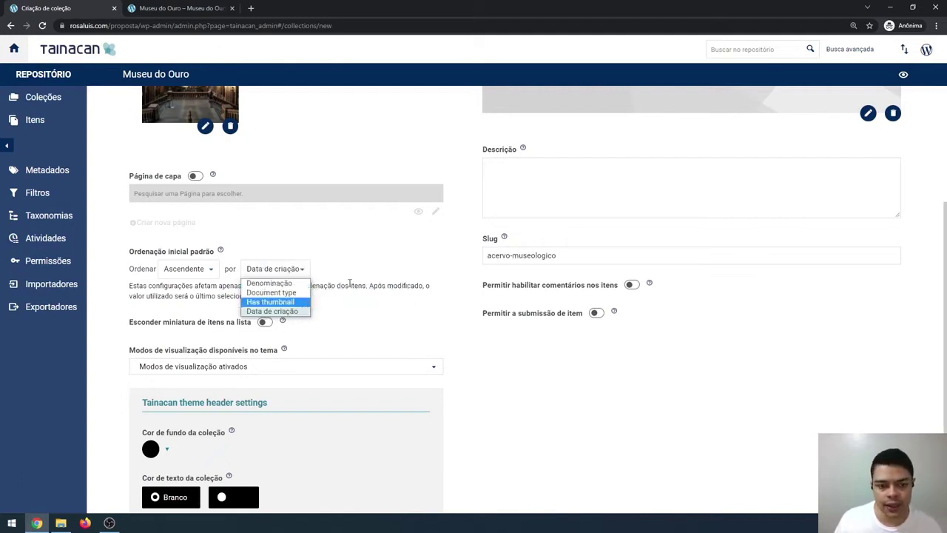
left_click(259, 270)
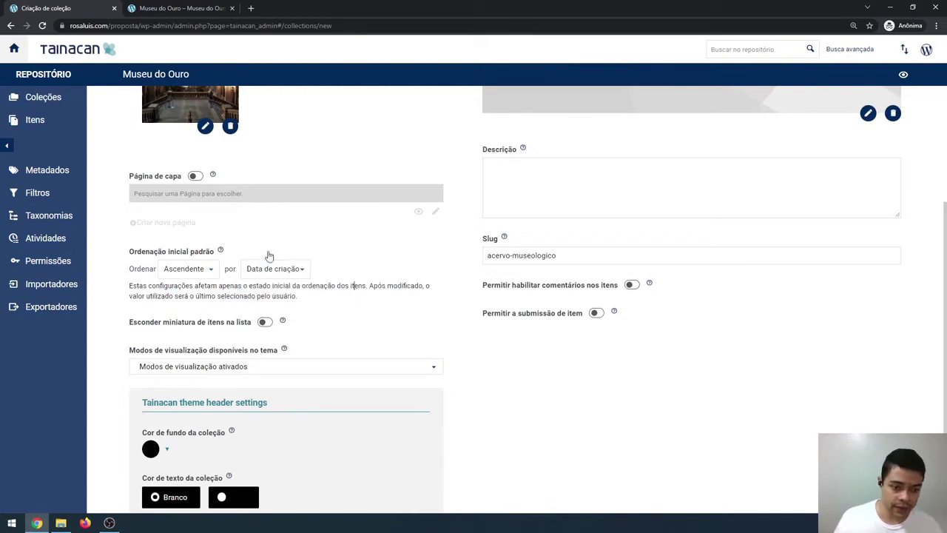
left_click(285, 268)
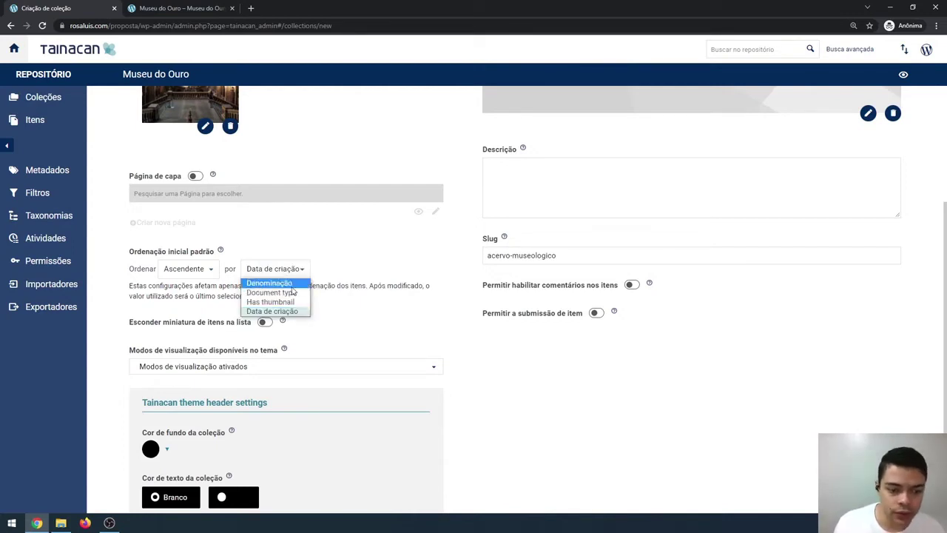
left_click(202, 307)
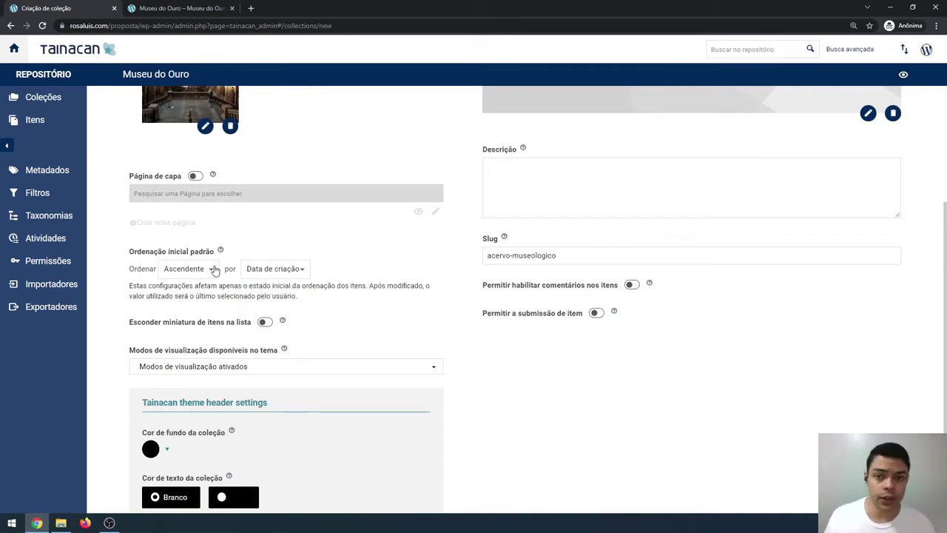
left_click(213, 269)
left_click(215, 270)
left_click(216, 270)
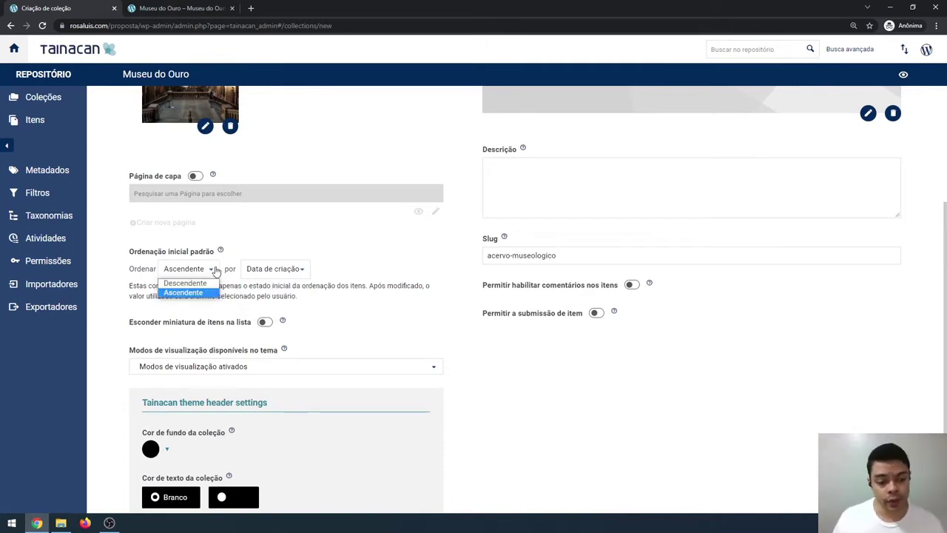
left_click(207, 292)
Examine the item thumbnails in the Museu do Ouro public list as a reference for the hide-thumbnails setting.
scroll(301, 301, "down", 2)
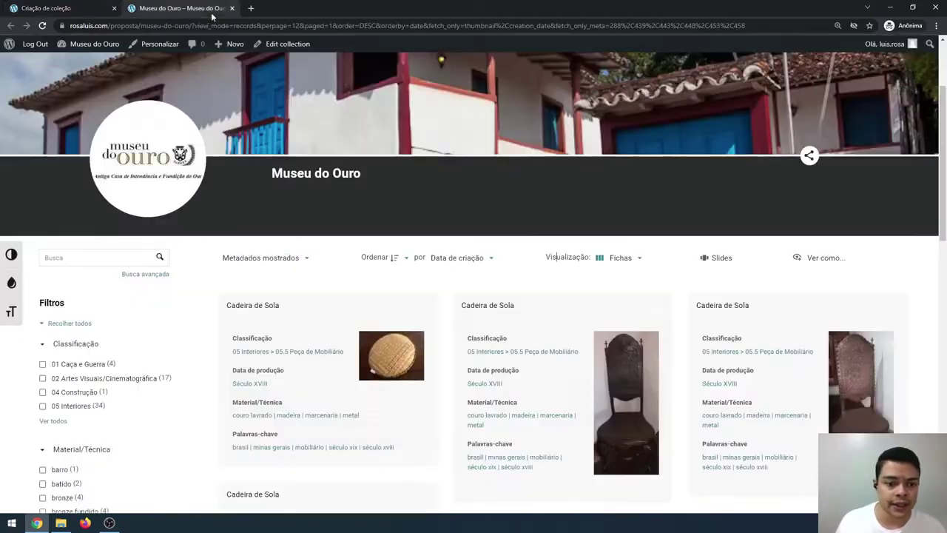
left_click(211, 12)
scroll(431, 363, "down", 3)
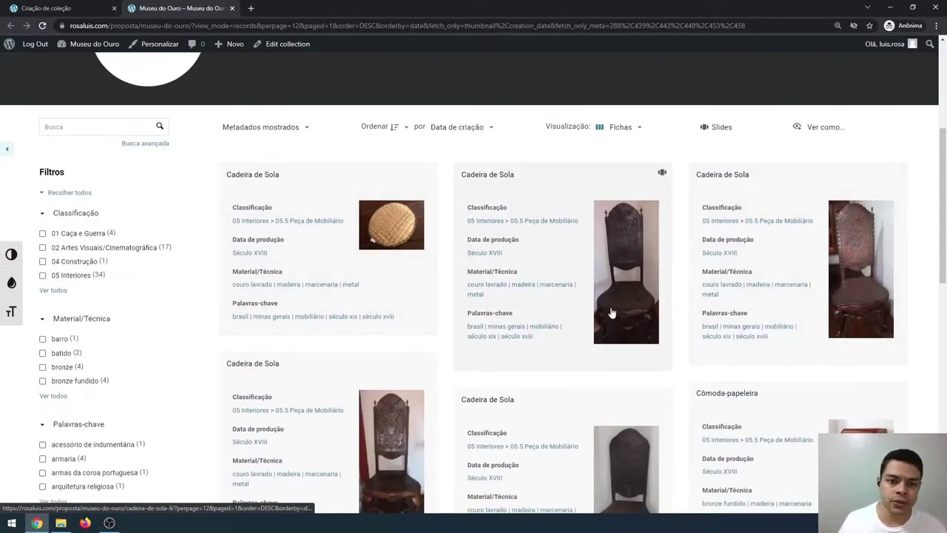
left_click(45, 8)
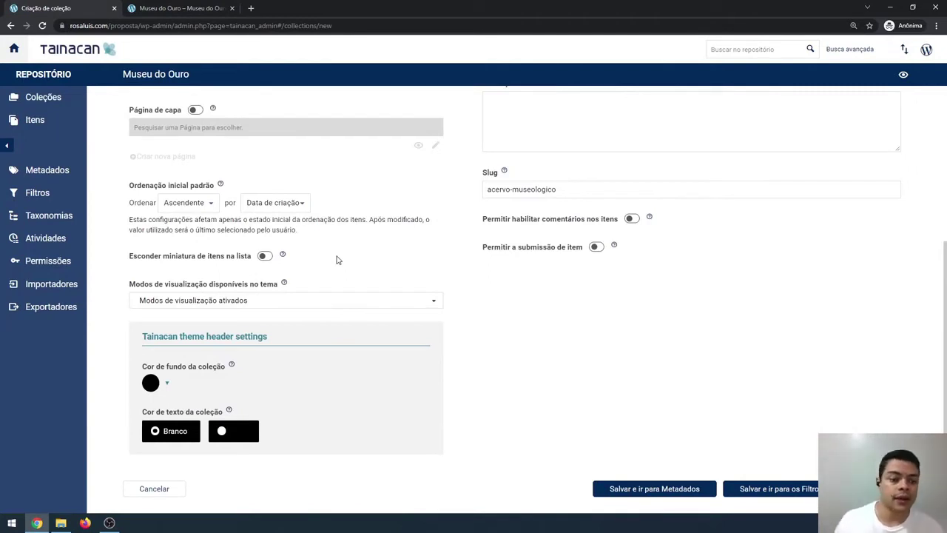
Examine the hide-thumbnails setting and the view modes that can be made available for the new collection.
left_click(266, 257)
left_click(267, 257)
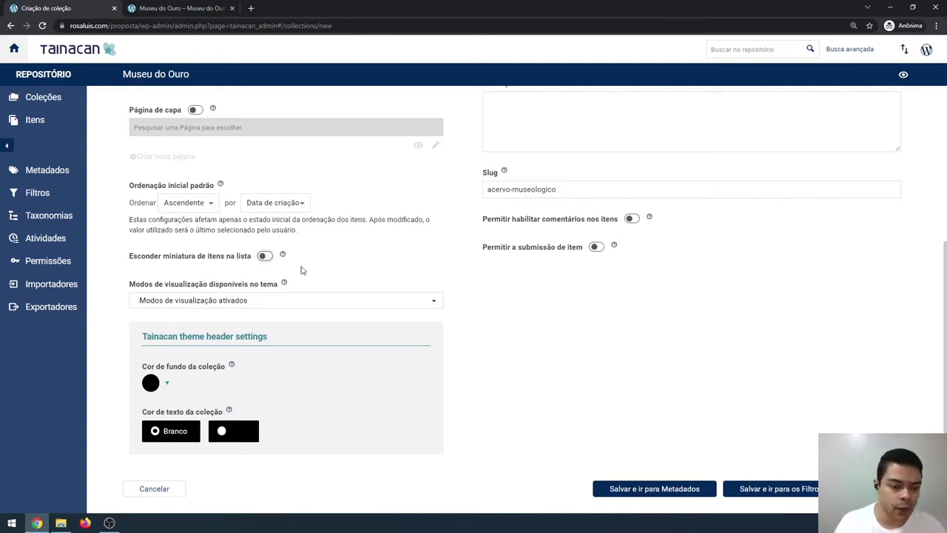
left_click(227, 300)
scroll(291, 355, "down", 2)
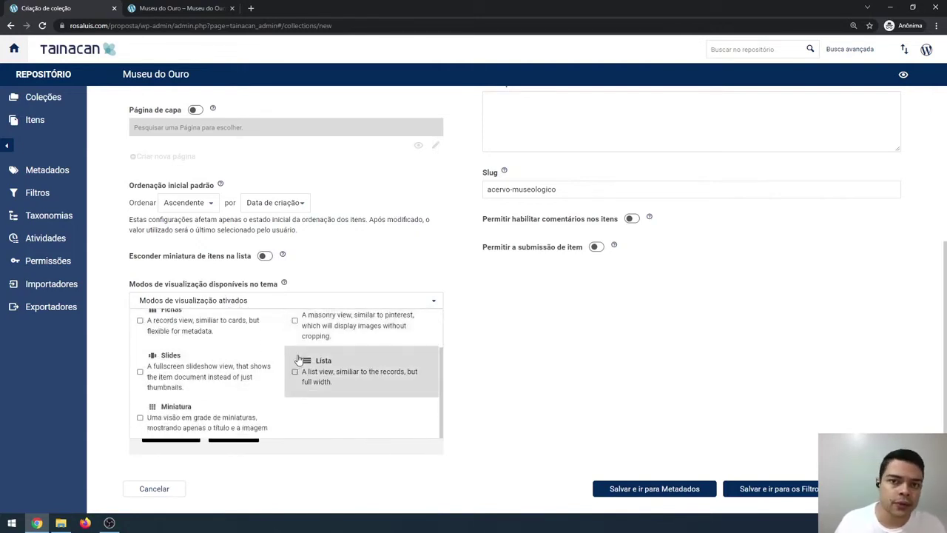
scroll(293, 355, "up", 3)
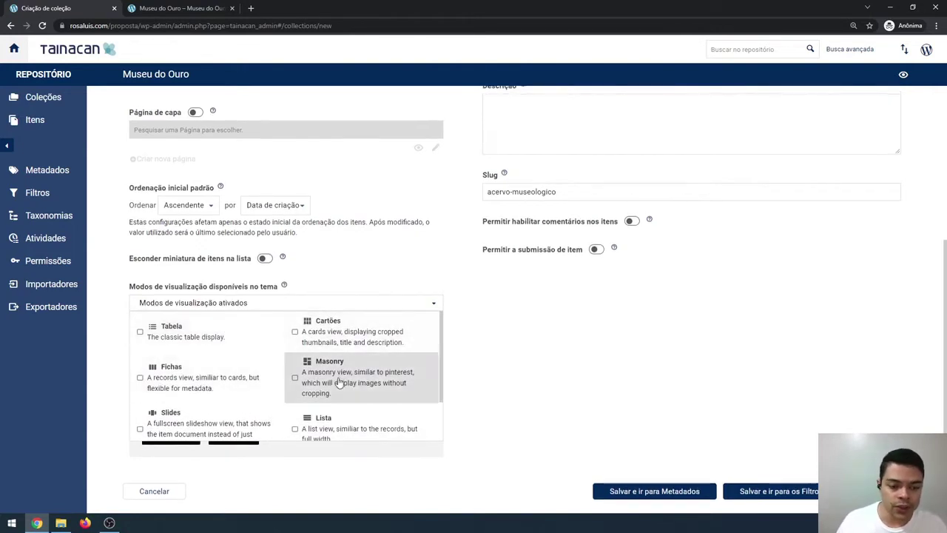
scroll(332, 393, "down", 2)
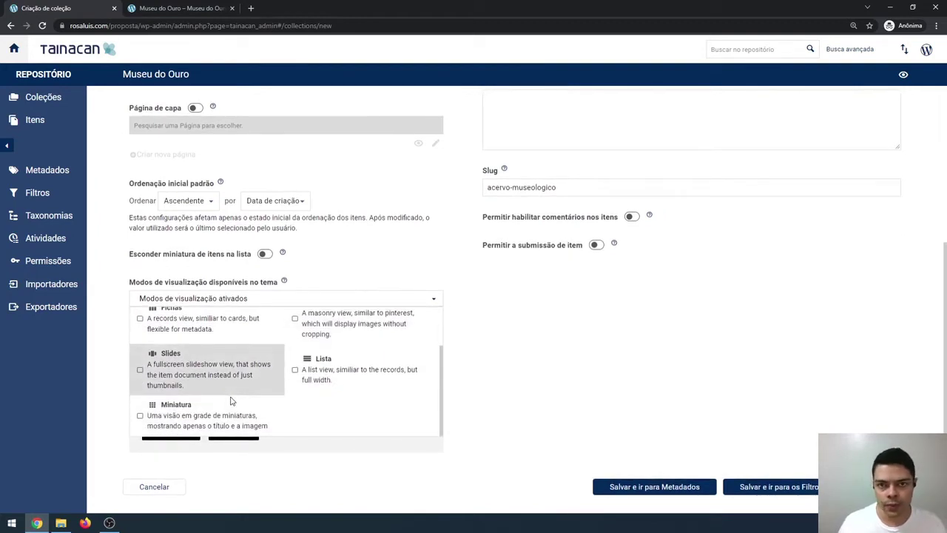
scroll(230, 400, "up", 2)
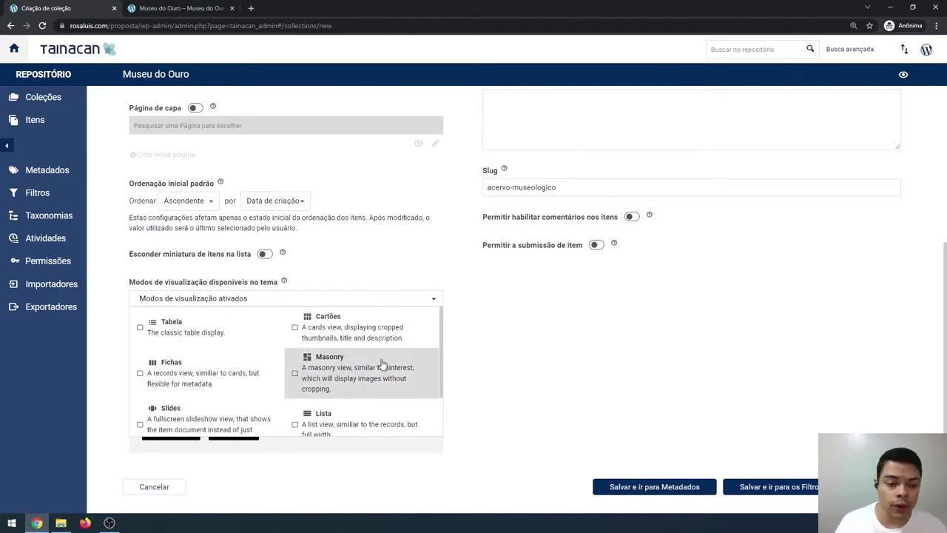
left_click(569, 323)
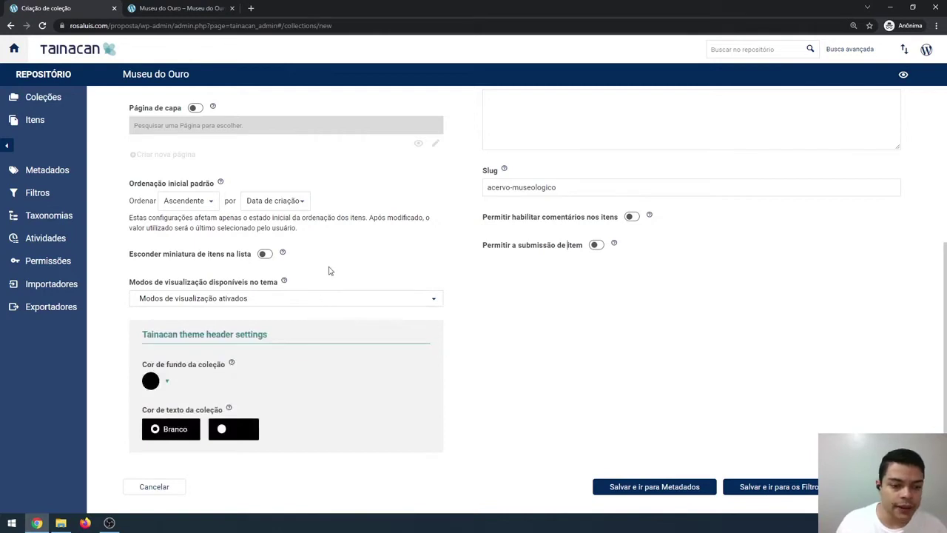
Enable the Fichas, Slides, Cartões, Masonry, Lista and Miniatura view modes for the new collection.
scroll(340, 289, "up", 1)
scroll(353, 306, "down", 1)
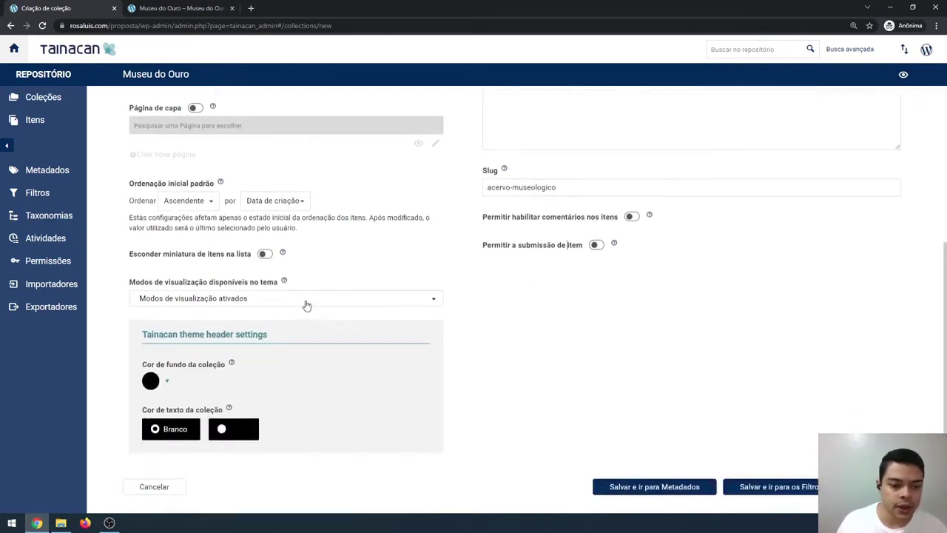
left_click(307, 303)
left_click(219, 412)
left_click(349, 376)
left_click(348, 324)
left_click(347, 413)
scroll(347, 397, "down", 1)
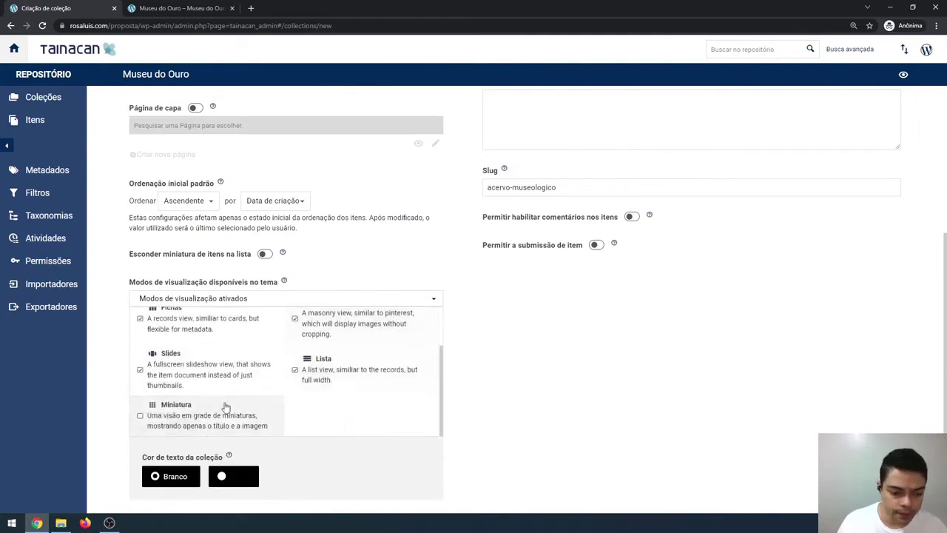
left_click(225, 407)
scroll(345, 358, "up", 1)
scroll(356, 361, "down", 1)
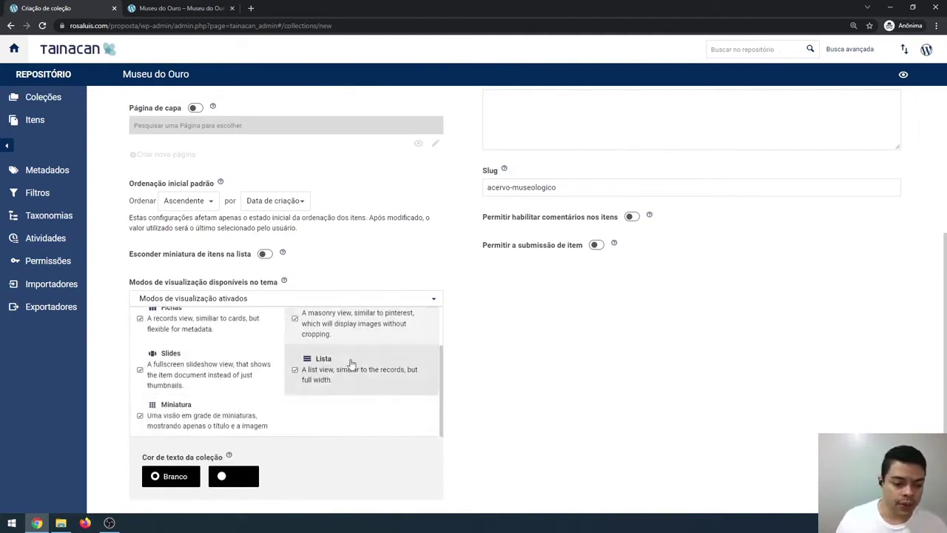
Disable the Lista and Slides view modes for the new collection.
left_click(294, 369)
scroll(261, 383, "up", 1)
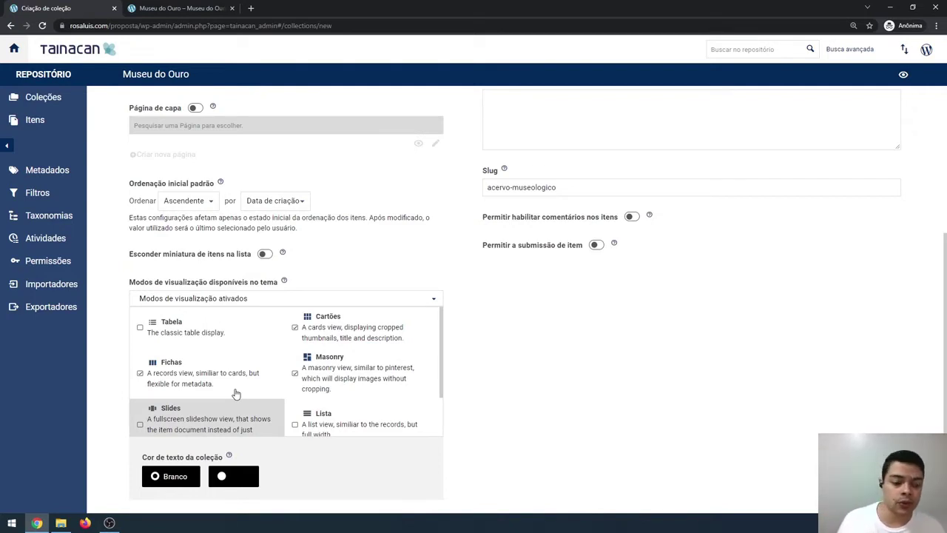
left_click(492, 333)
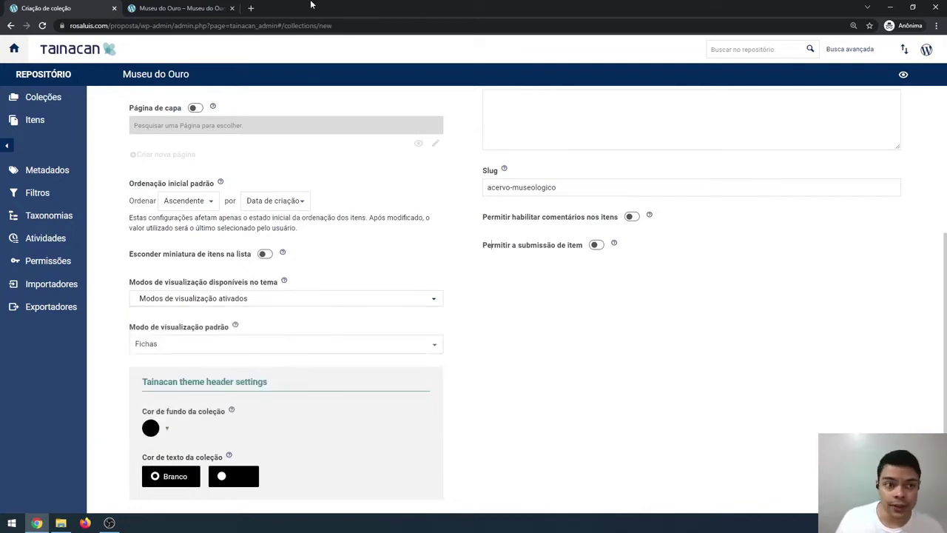
Examine the item list on the Museu do Ouro public page in the Fichas and Cartões view modes.
left_click(214, 8)
scroll(452, 253, "up", 3)
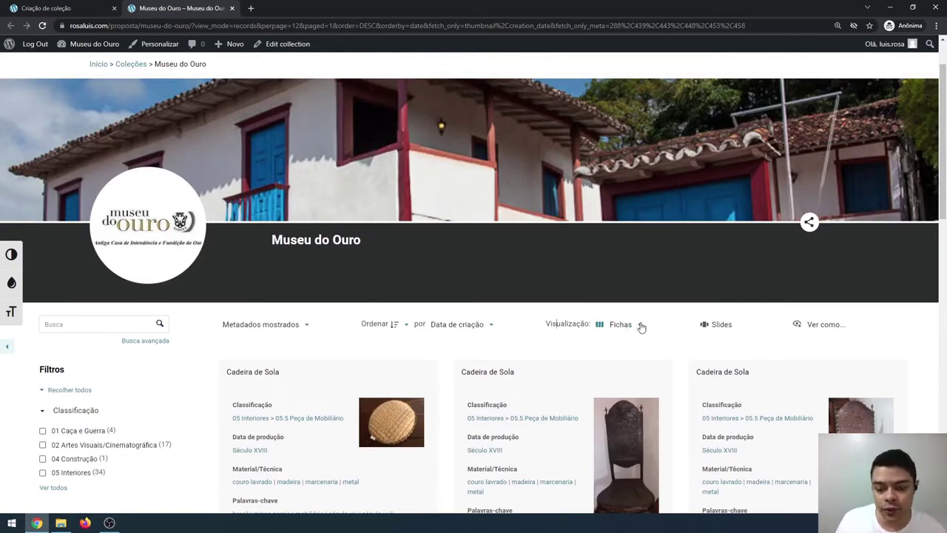
scroll(641, 328, "down", 2)
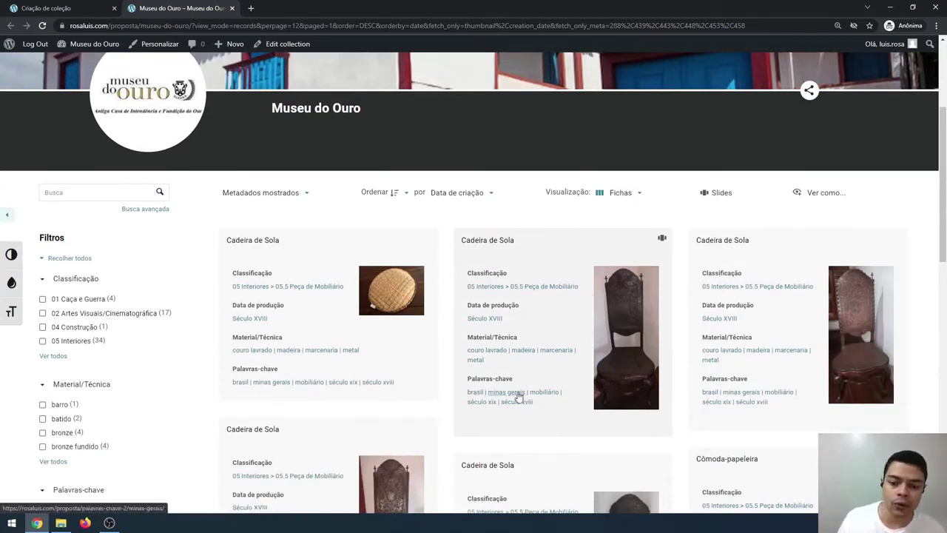
left_click(638, 193)
left_click(629, 233)
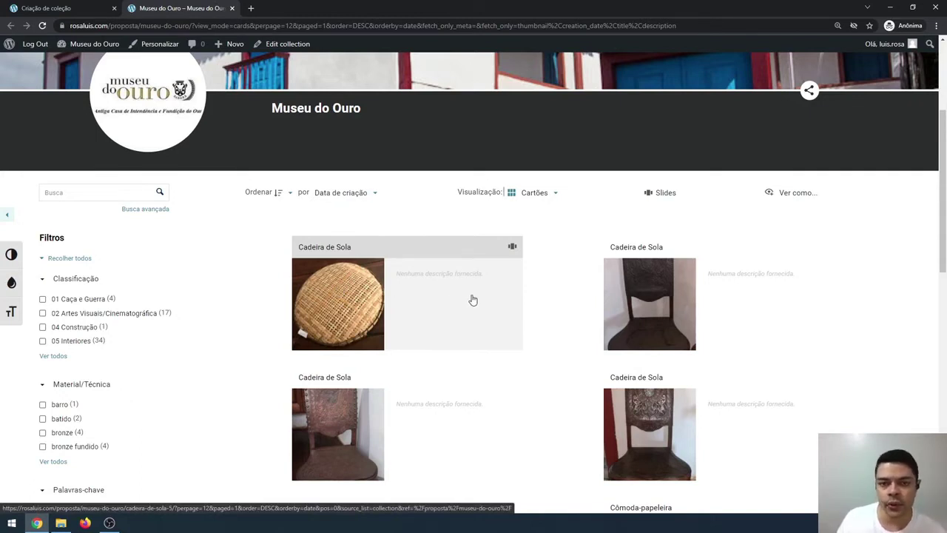
Display the Museu do Ouro public items in the Masonry view mode and examine their layout.
left_click(559, 193)
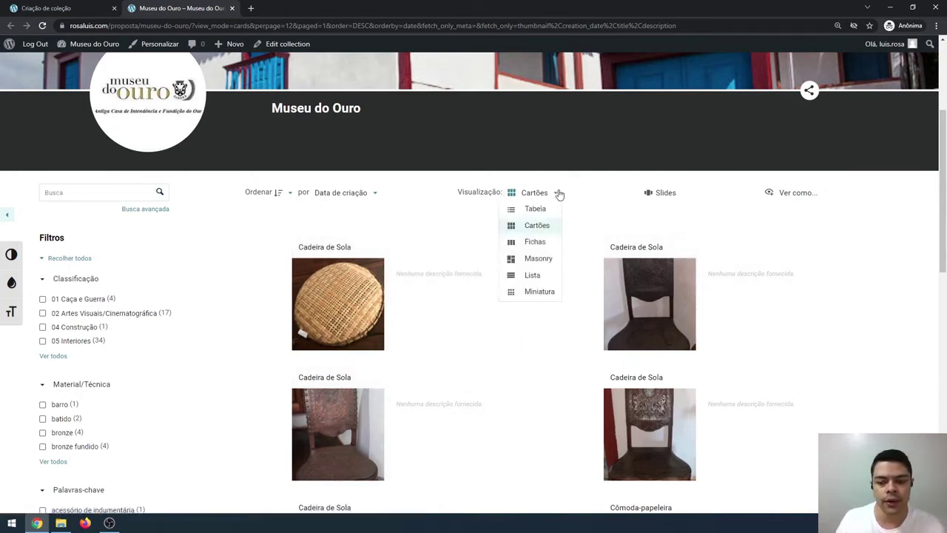
left_click(537, 259)
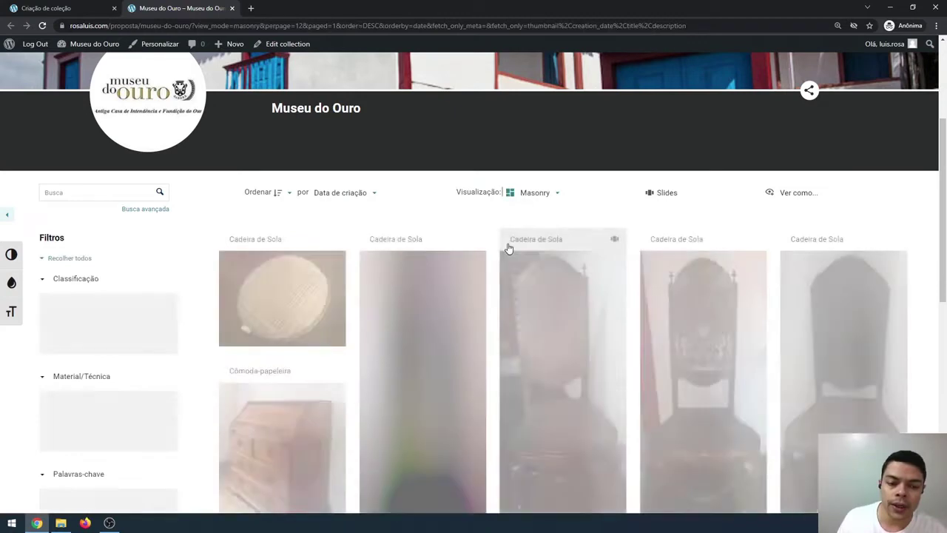
scroll(494, 255, "down", 2)
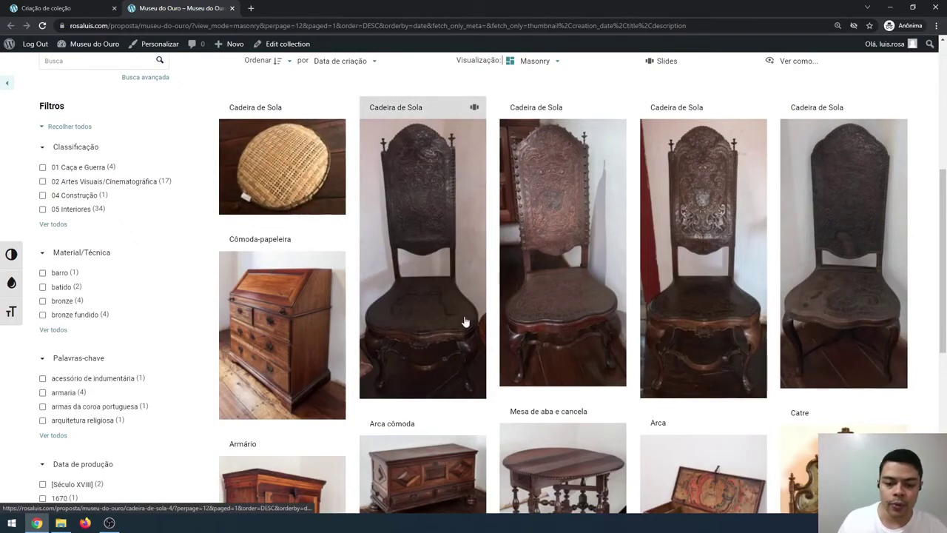
scroll(493, 344, "down", 5)
scroll(493, 349, "up", 10)
scroll(391, 171, "down", 2)
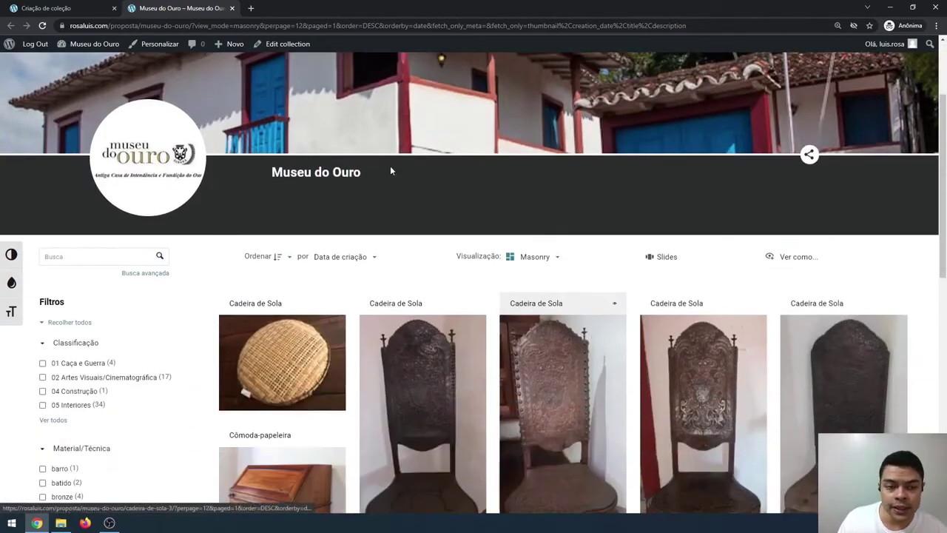
Examine the default view mode choices for the new collection against its enabled view modes.
left_click(107, 6)
left_click(279, 344)
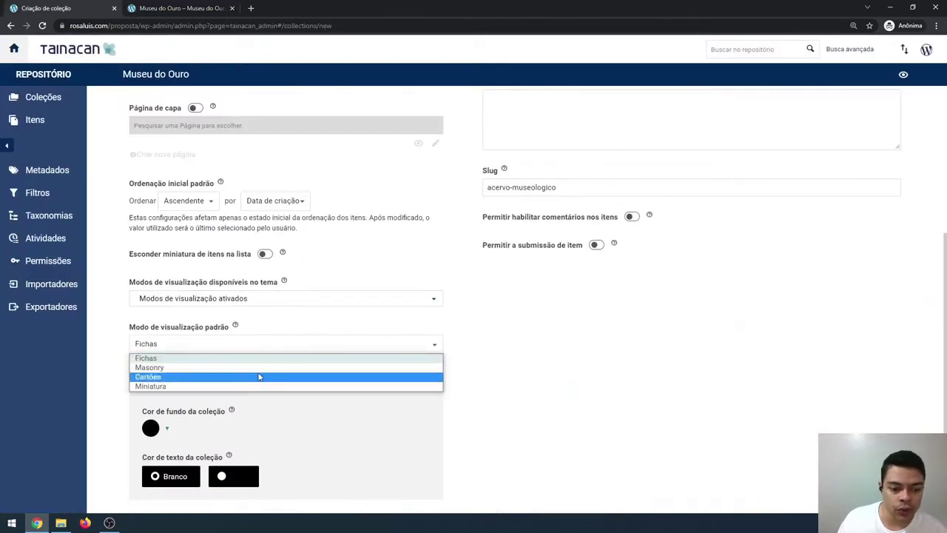
left_click(399, 315)
left_click(387, 299)
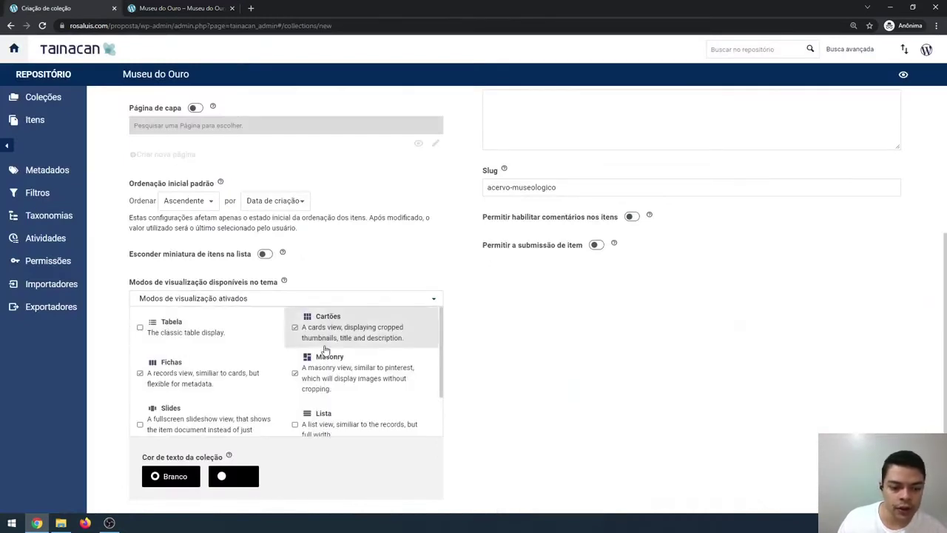
left_click(481, 374)
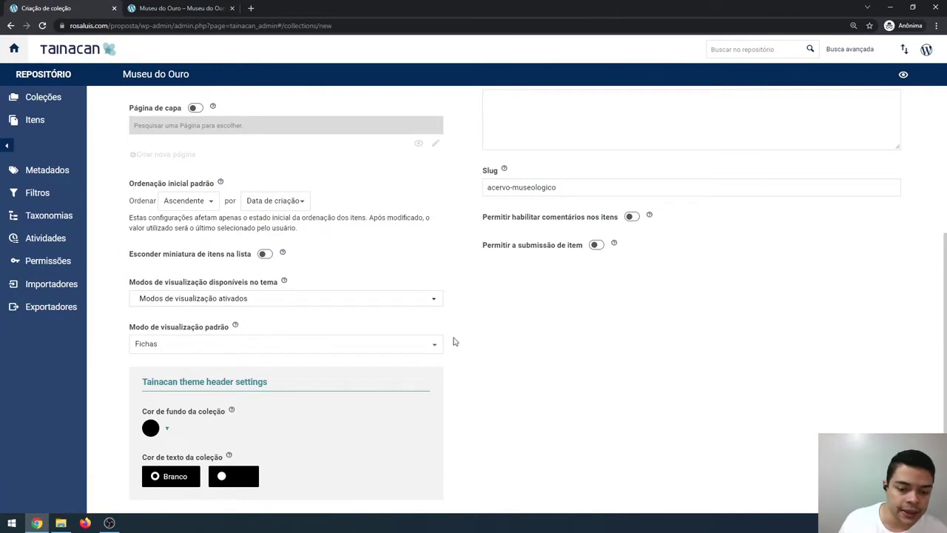
scroll(452, 341, "down", 2)
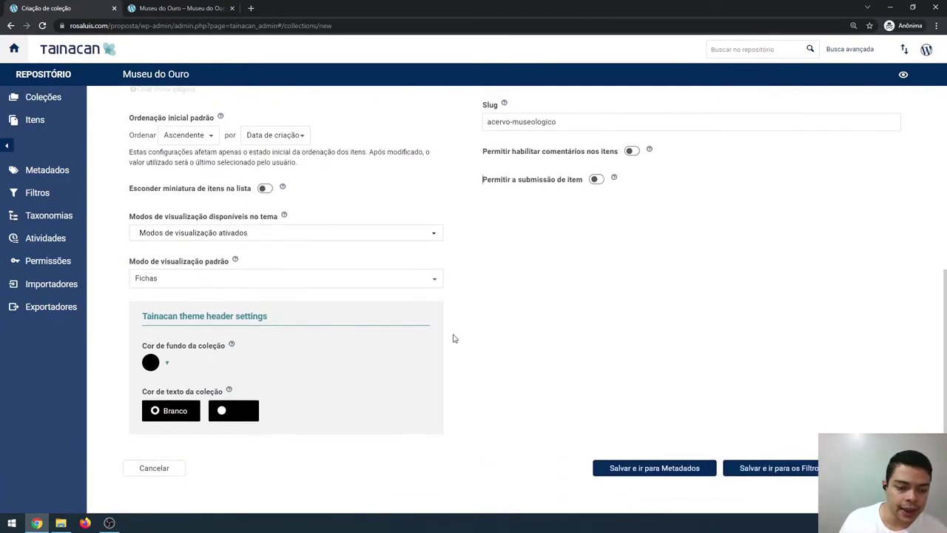
left_click(218, 278)
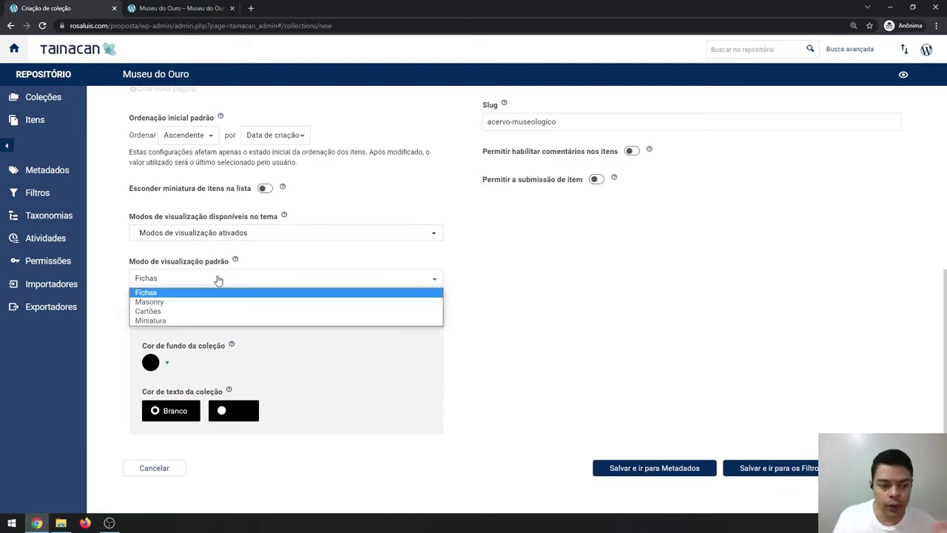
left_click(455, 275)
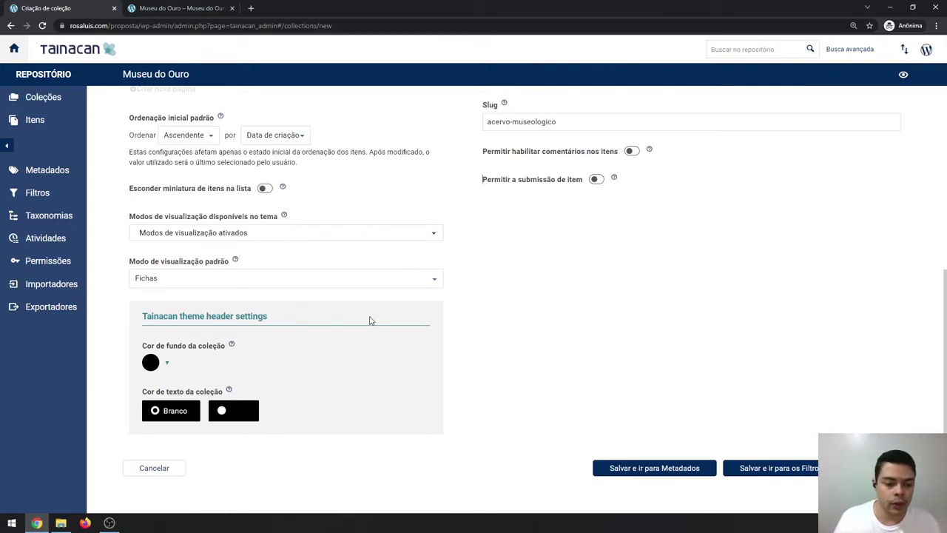
Examine the header background and title text colours on the Museu do Ouro public page as a reference for the theme header settings.
scroll(436, 345, "down", 1)
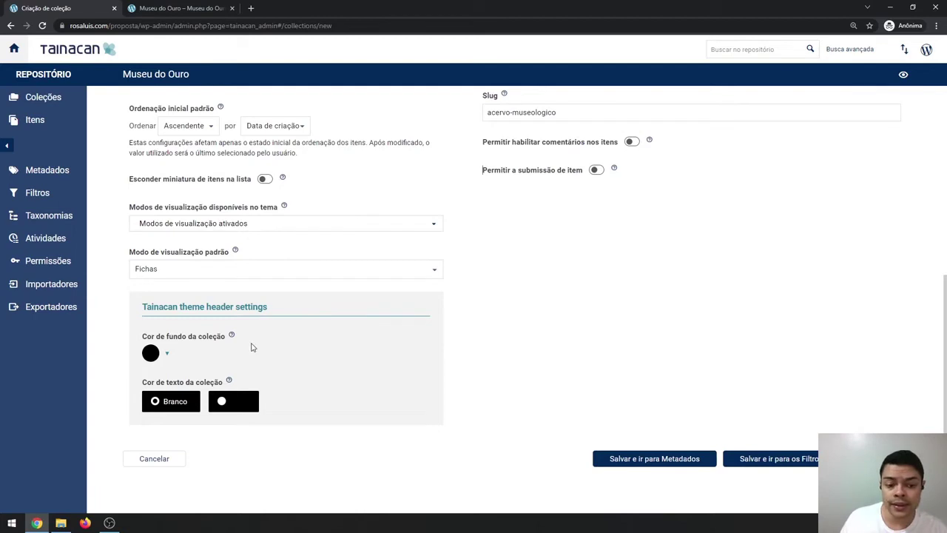
key("ctrl+Tab")
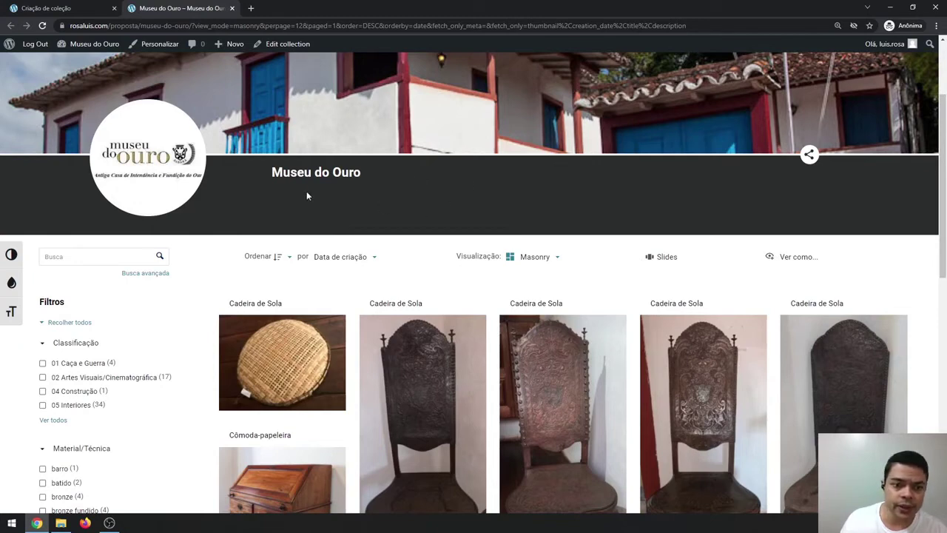
left_click_drag(272, 173, 401, 177)
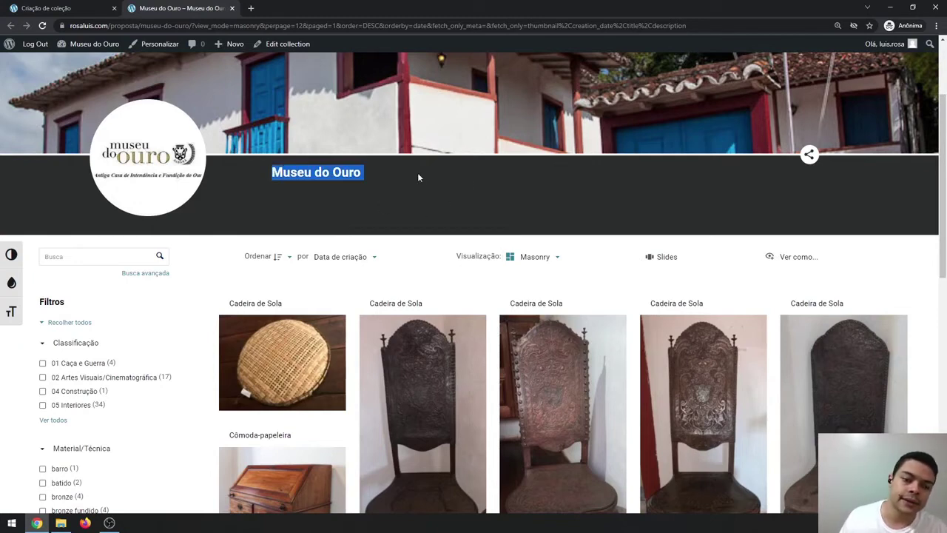
left_click(417, 177)
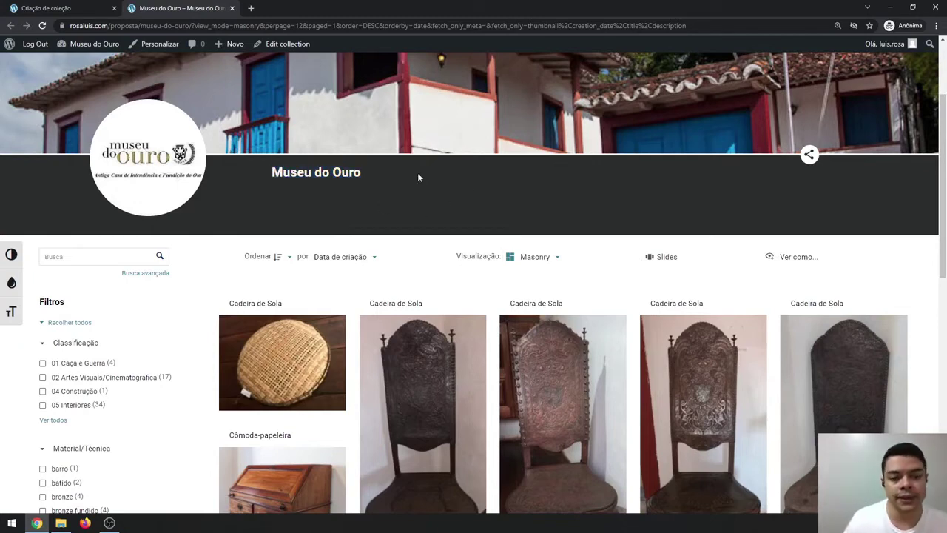
Return to the new collection form and examine the colour choices for the collection's header background.
left_click(35, 9)
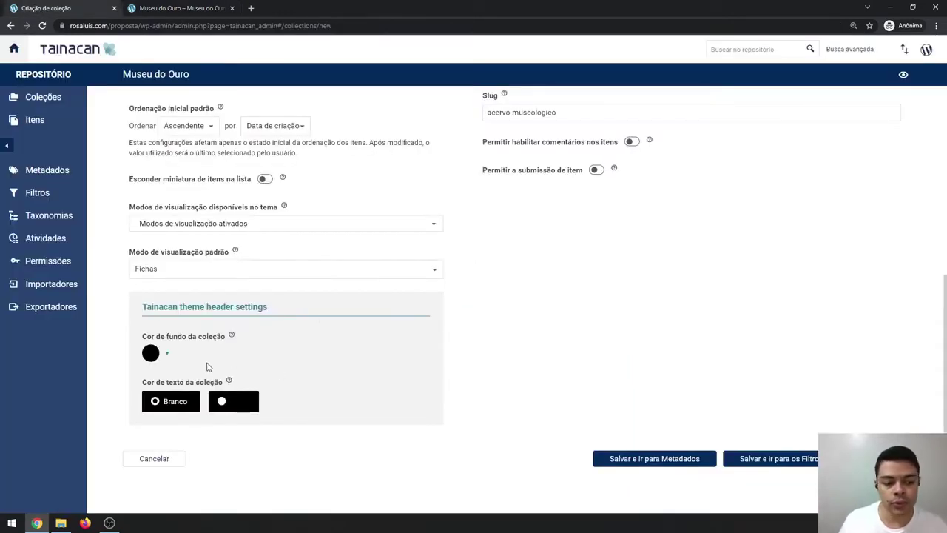
left_click(151, 352)
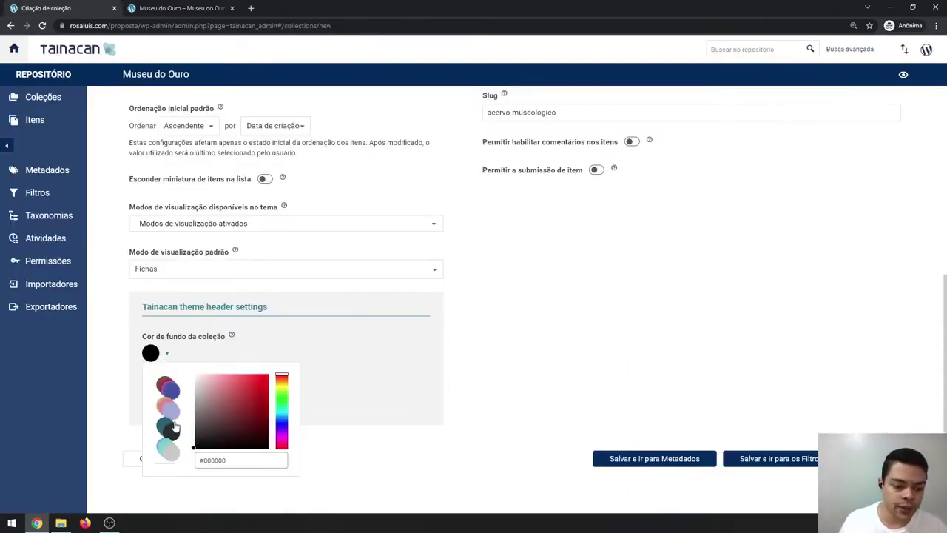
left_click(432, 393)
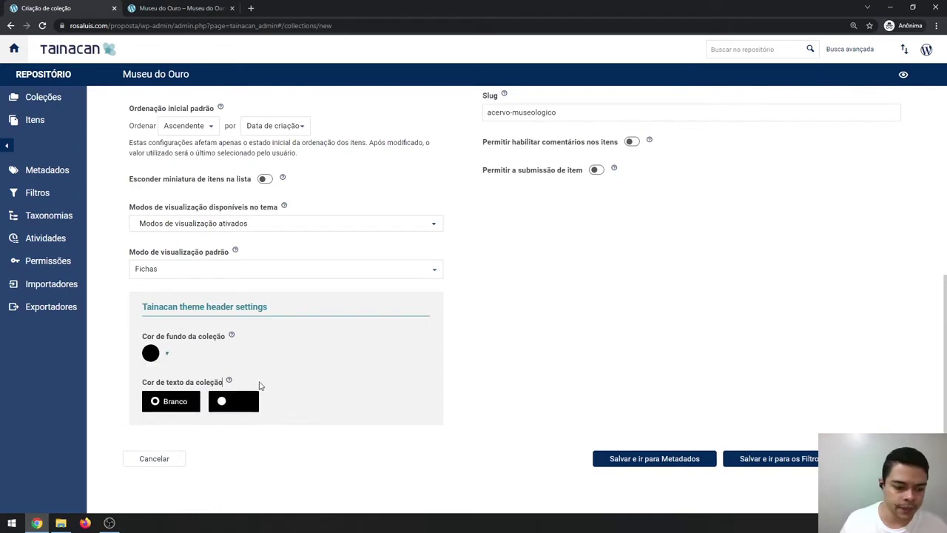
Set the collection text colour in the theme header settings to black.
left_click(254, 406)
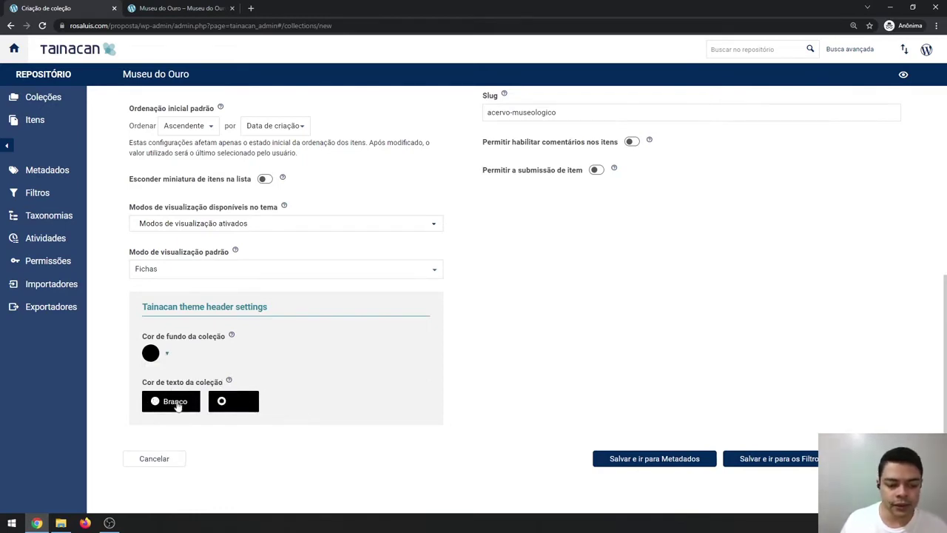
left_click(183, 406)
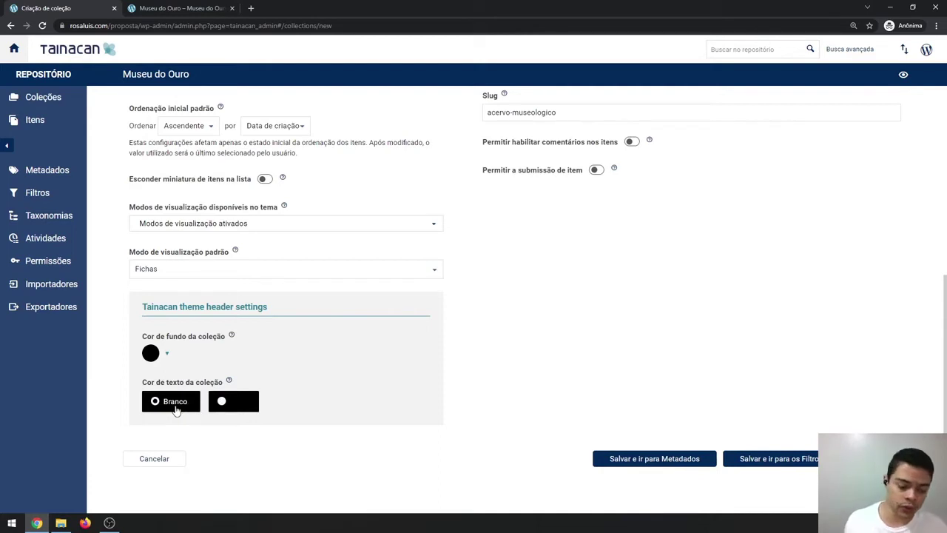
left_click(241, 406)
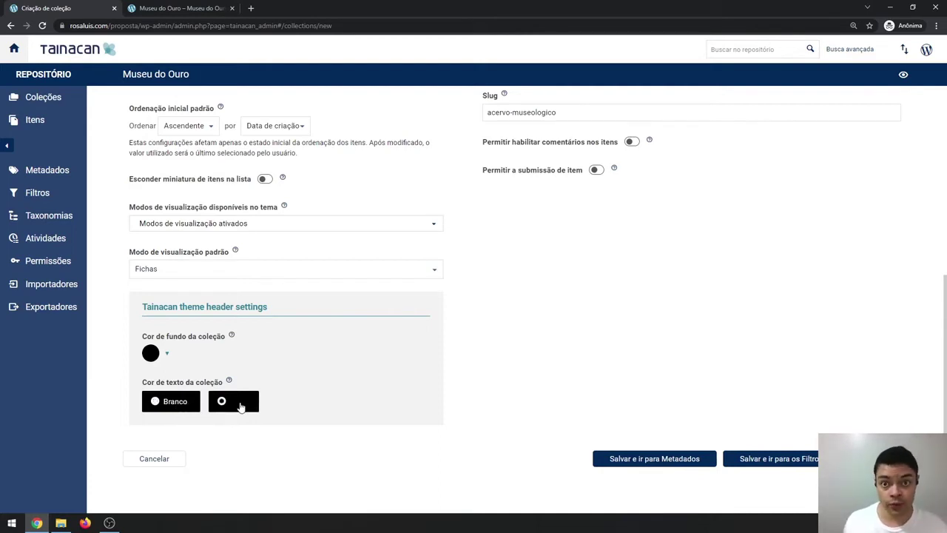
scroll(328, 385, "up", 3)
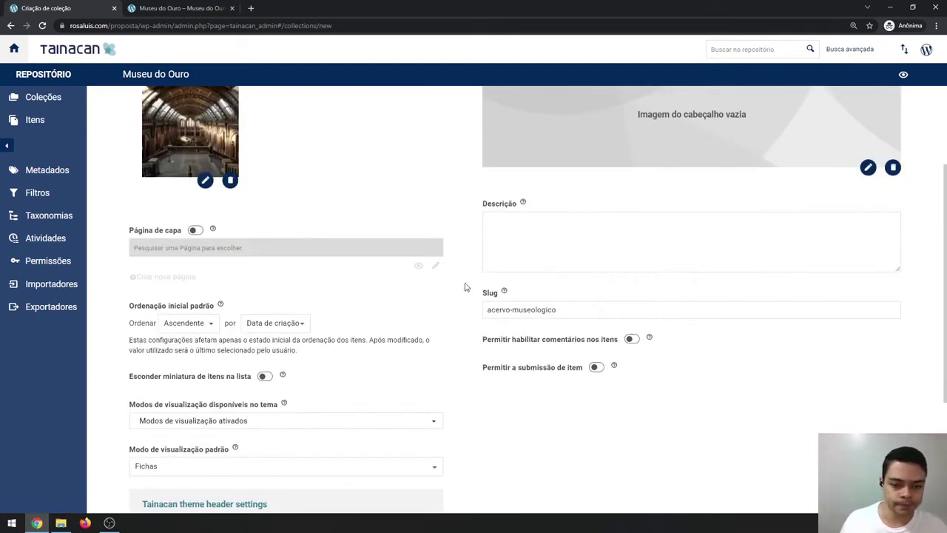
Switch the new collection's status to Lixo and back to Publicado.
scroll(465, 287, "up", 2)
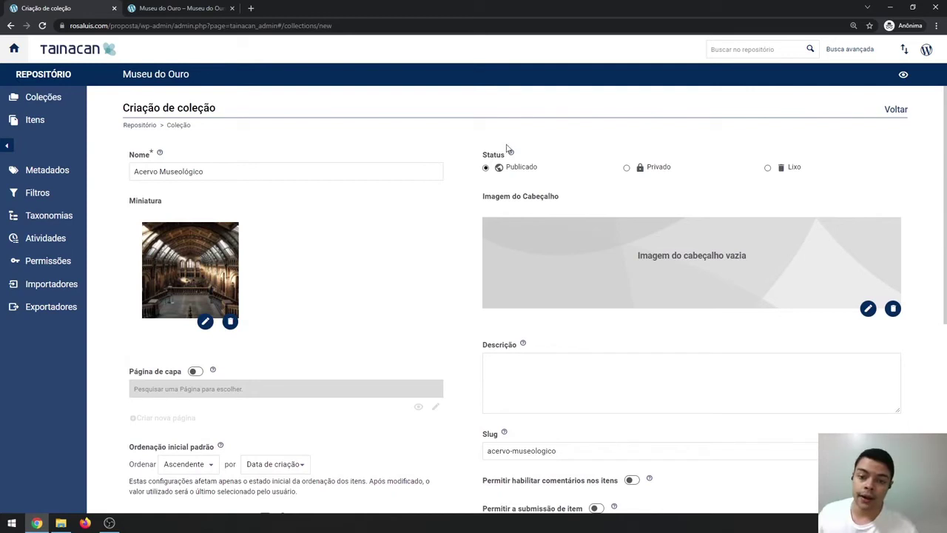
mouse_move(508, 153)
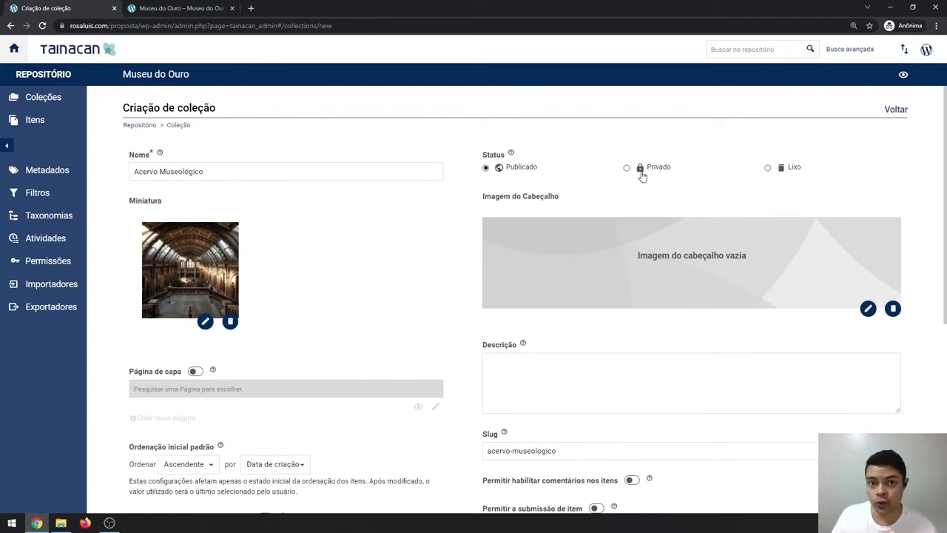
left_click(793, 172)
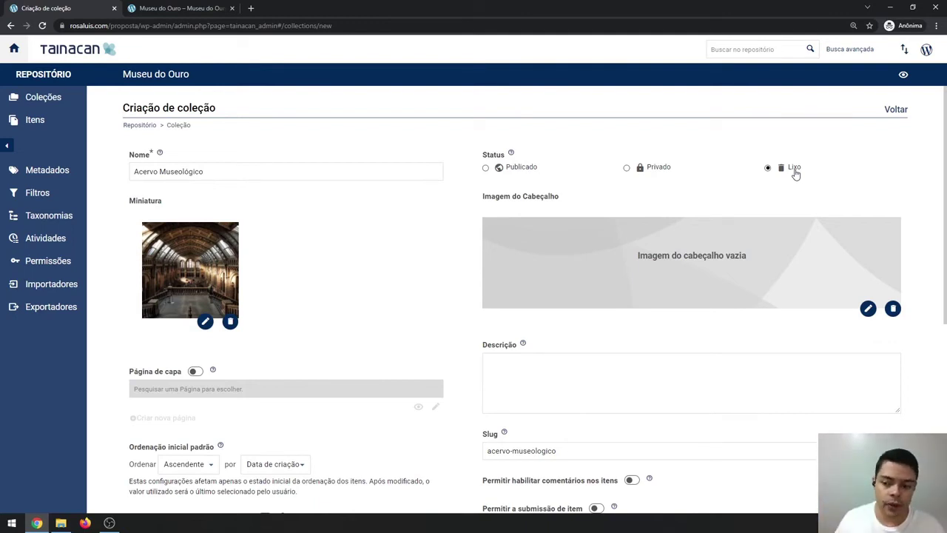
left_click(506, 169)
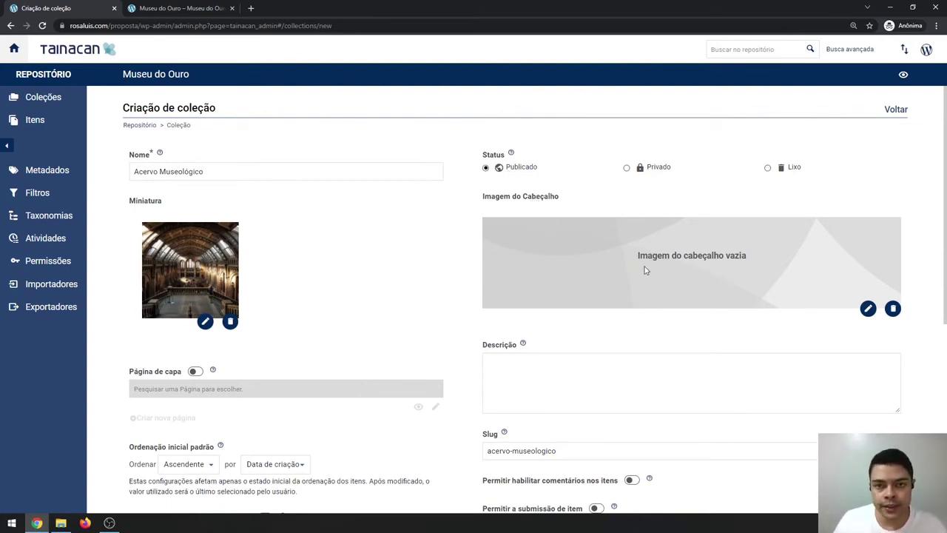
Examine the header image on the Museu do Ouro public page as a reference for the new collection's header image.
left_click(222, 9)
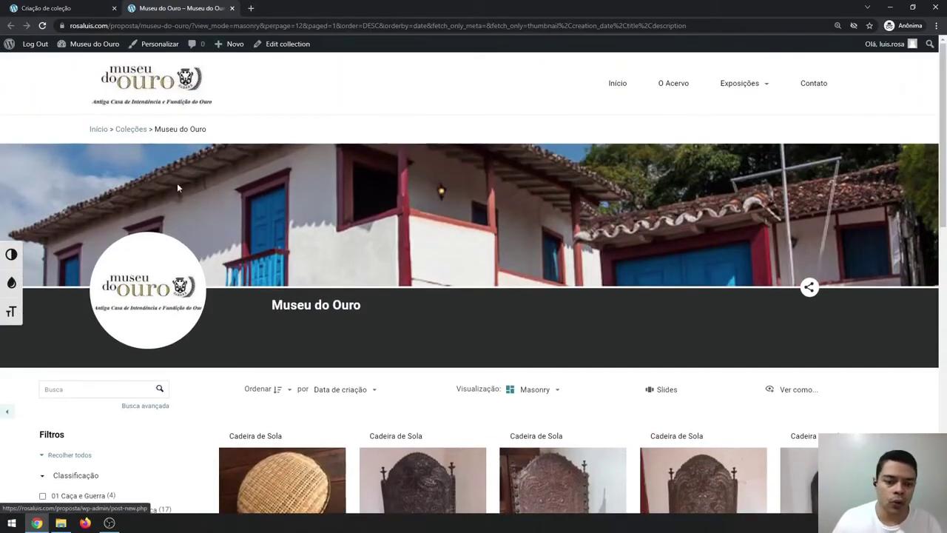
left_click(65, 10)
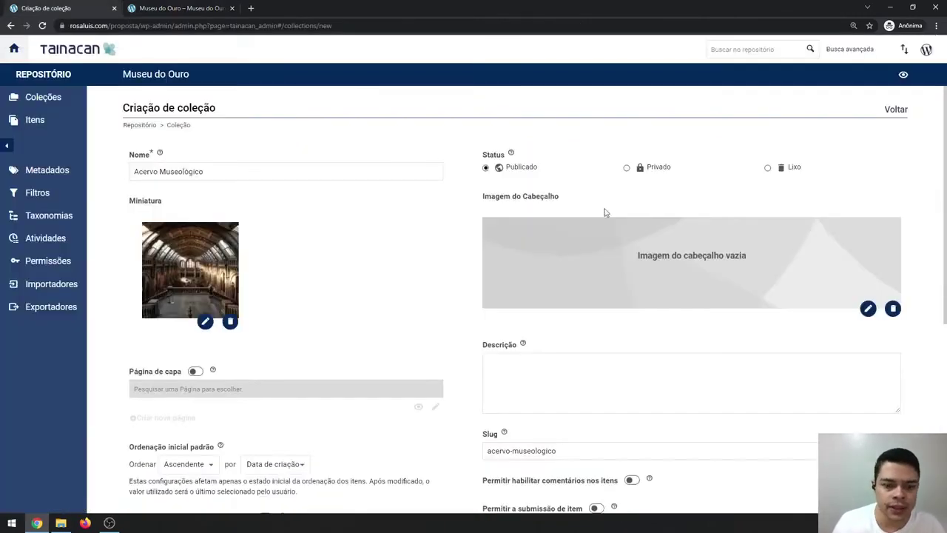
left_click(867, 309)
left_click(878, 108)
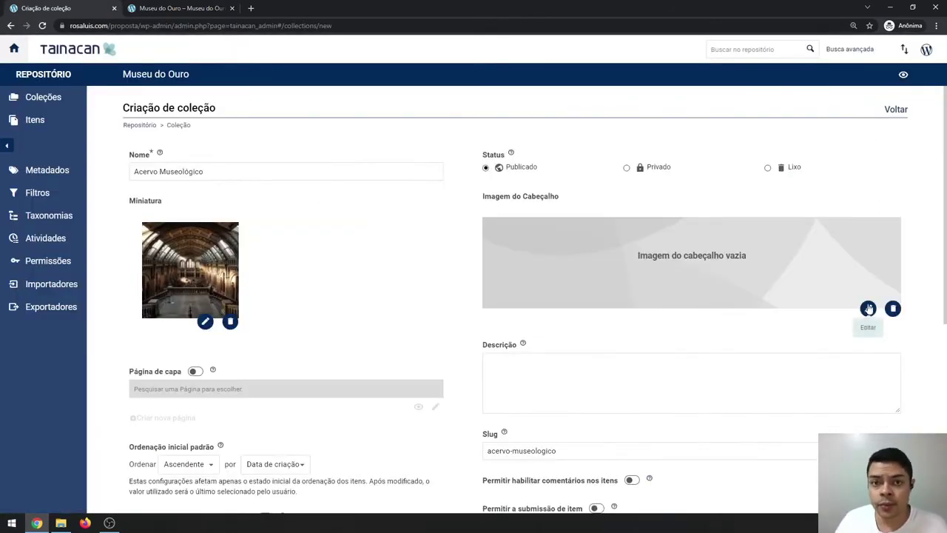
Upload header_colecao from the Coleção Teste folder as the cover image for the collection's header.
left_click(868, 308)
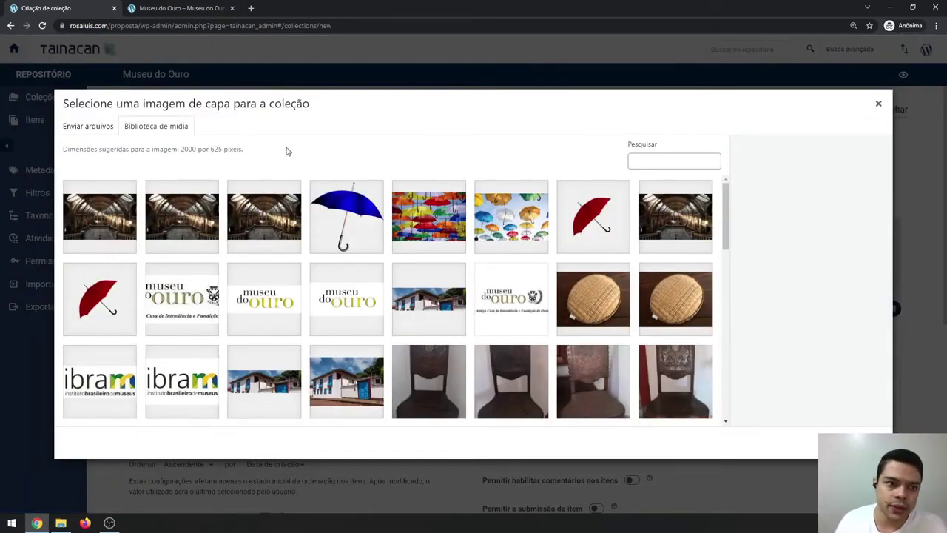
left_click(89, 127)
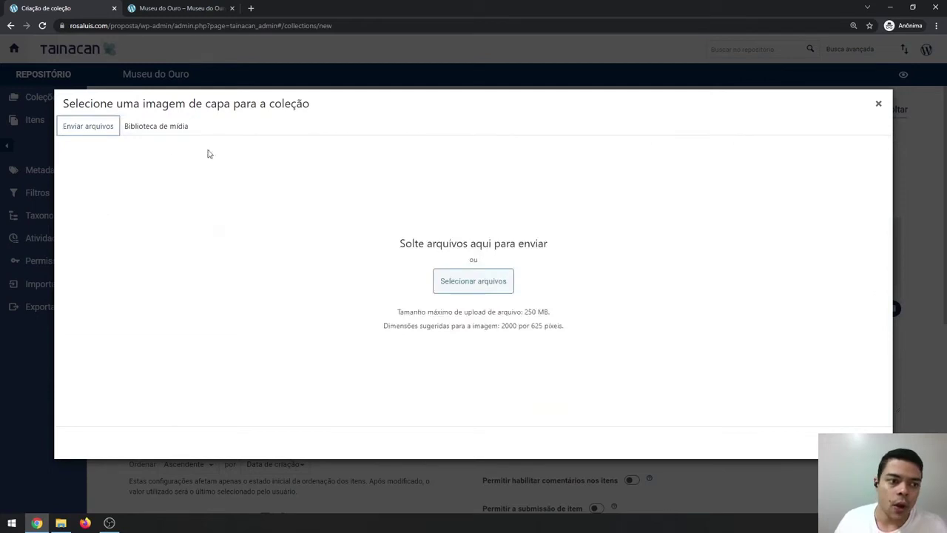
left_click(472, 283)
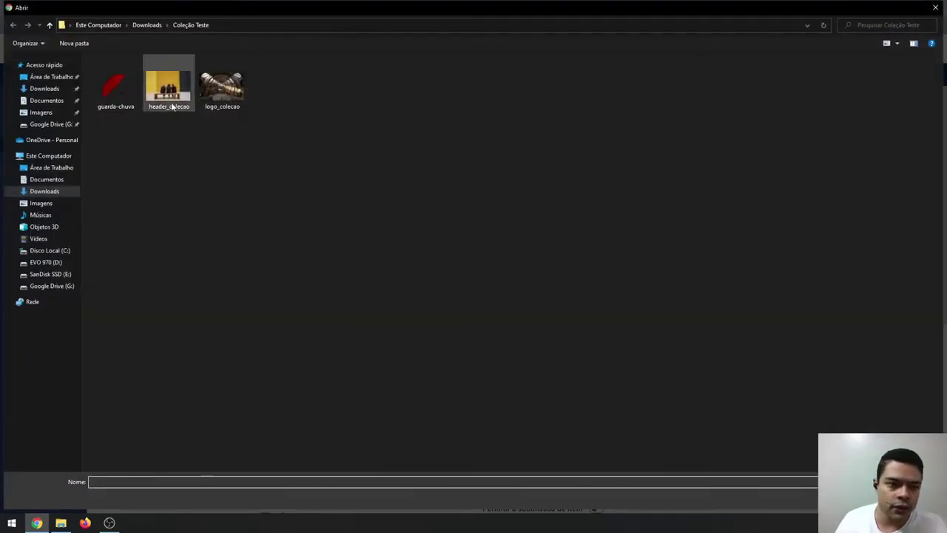
left_click(169, 82)
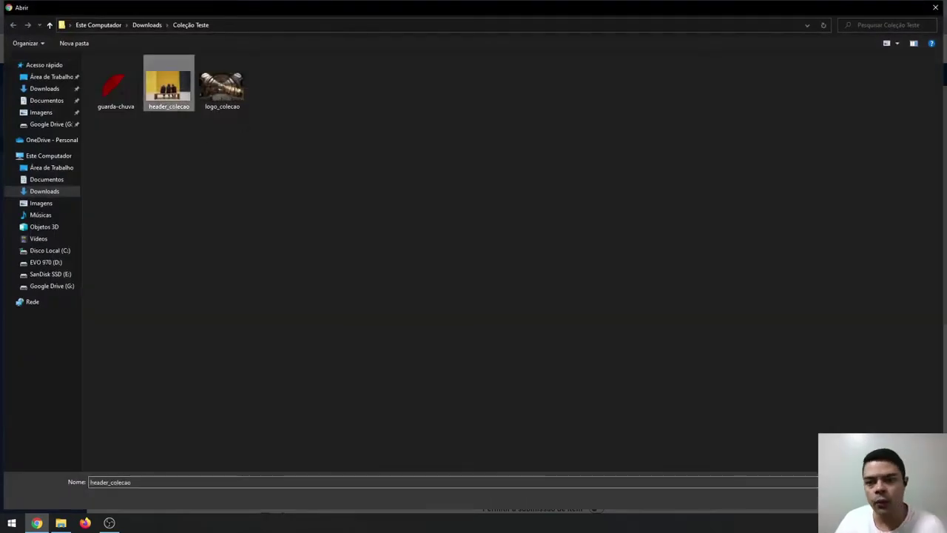
left_click(867, 499)
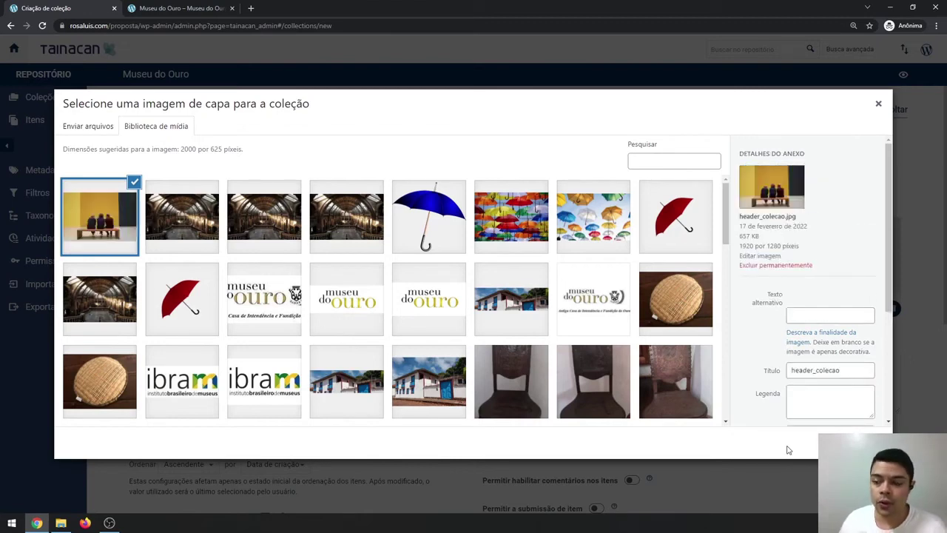
Crop the header image to a full-width strip framing the three seated people and the bench seat, and apply it to the collection.
left_click(787, 450)
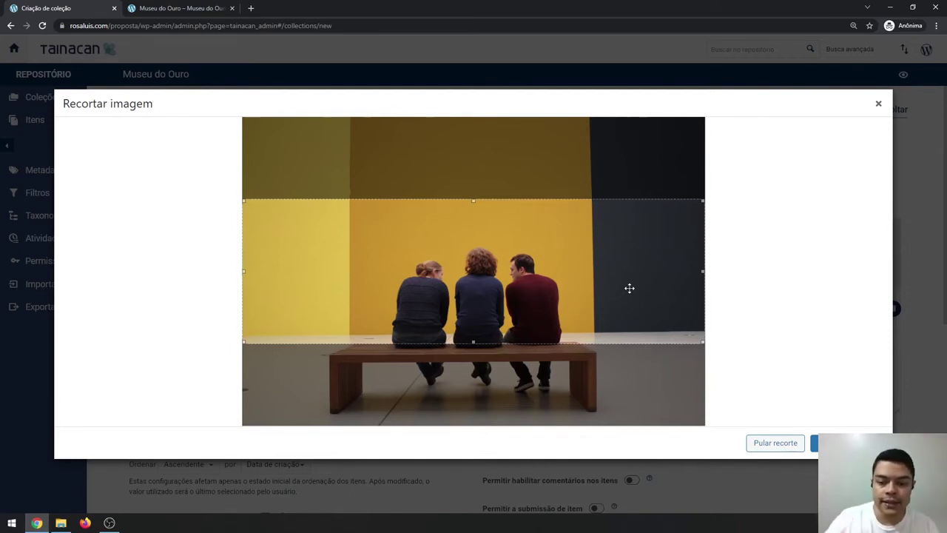
left_click_drag(483, 224, 500, 240)
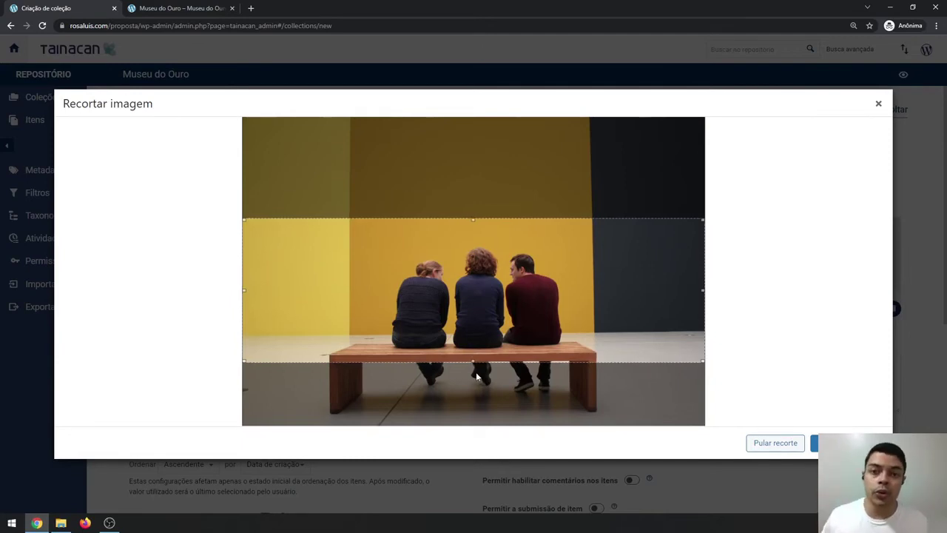
left_click_drag(510, 333, 513, 346)
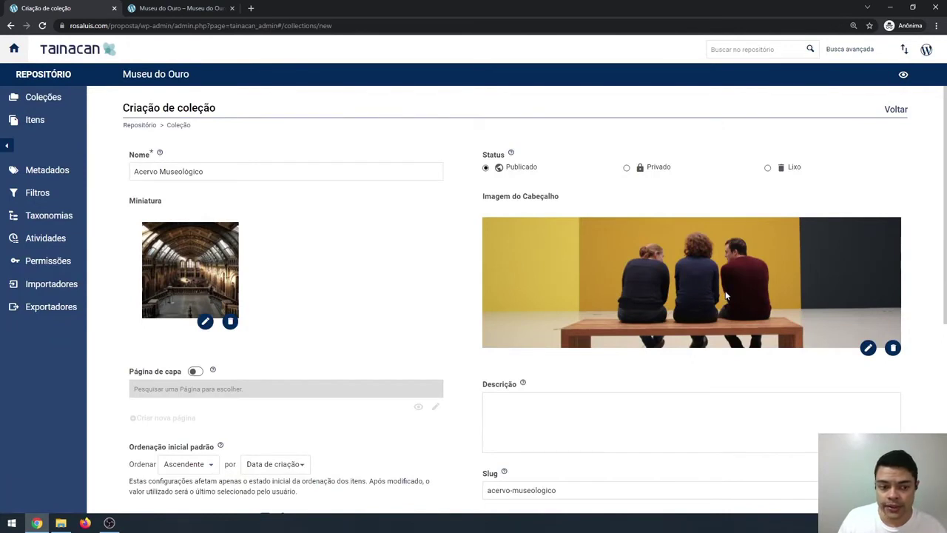
Enter "Descrição da coleção." as the collection's description.
scroll(551, 261, "down", 2)
type("Descrição")
key("BackSpace")
key("BackSpace")
key("BackSpace")
key("BackSpace")
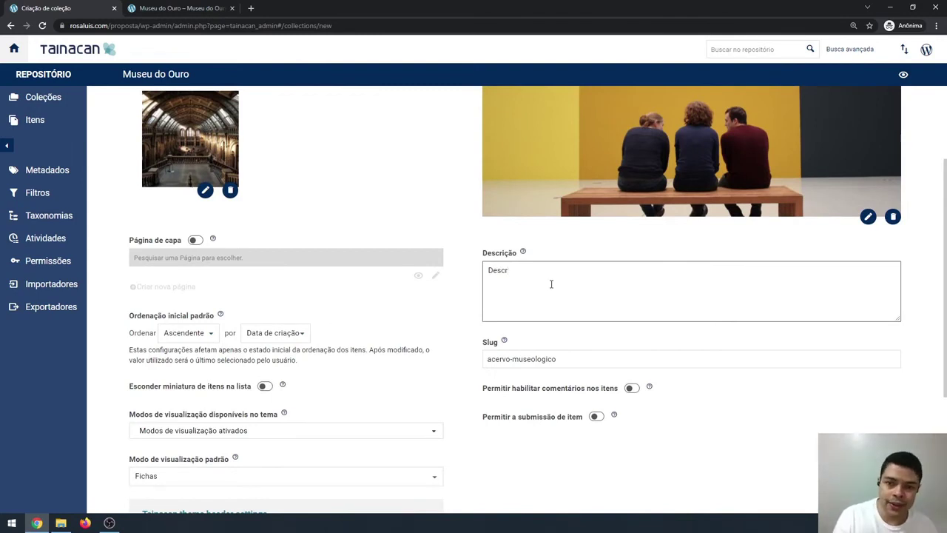
type("ição")
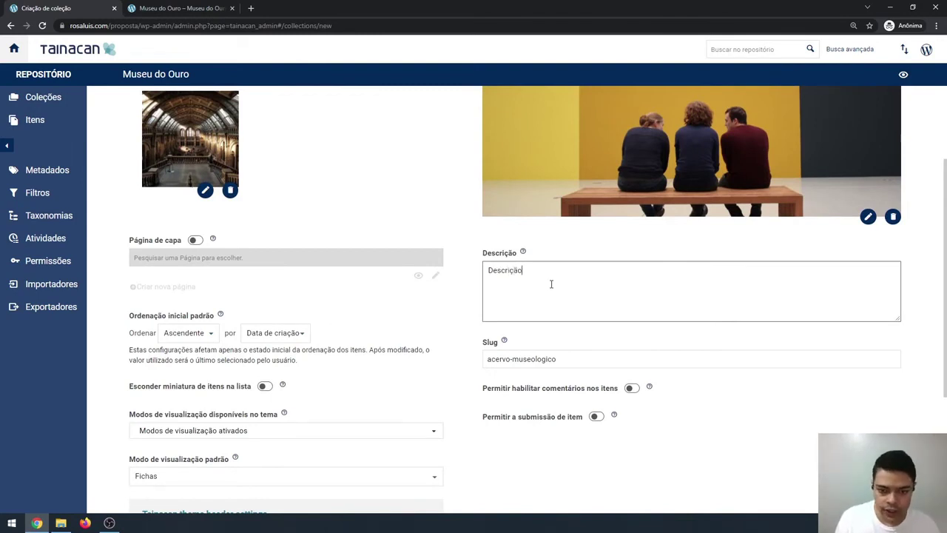
type(" da coleção")
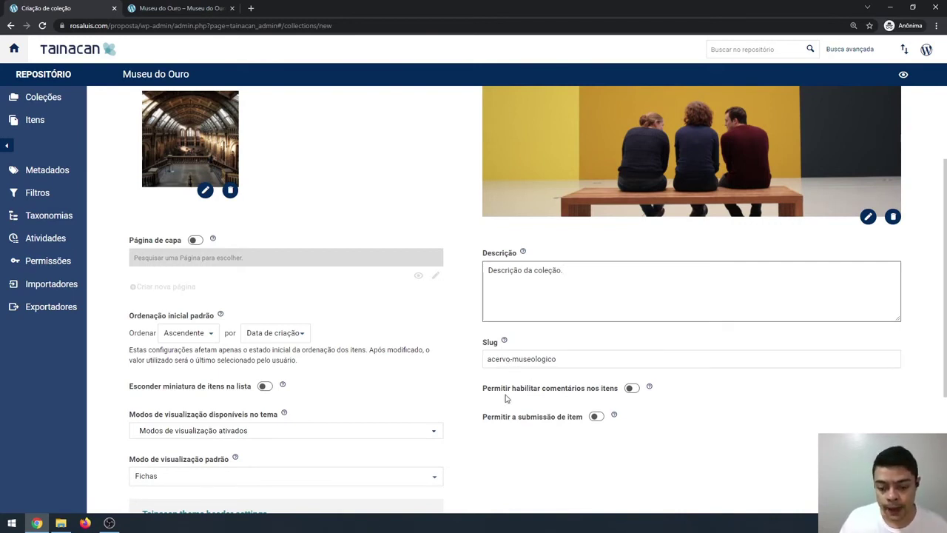
Enable item submission for the collection to show its submission options, and disable it again.
scroll(506, 398, "down", 1)
scroll(506, 398, "down", 1)
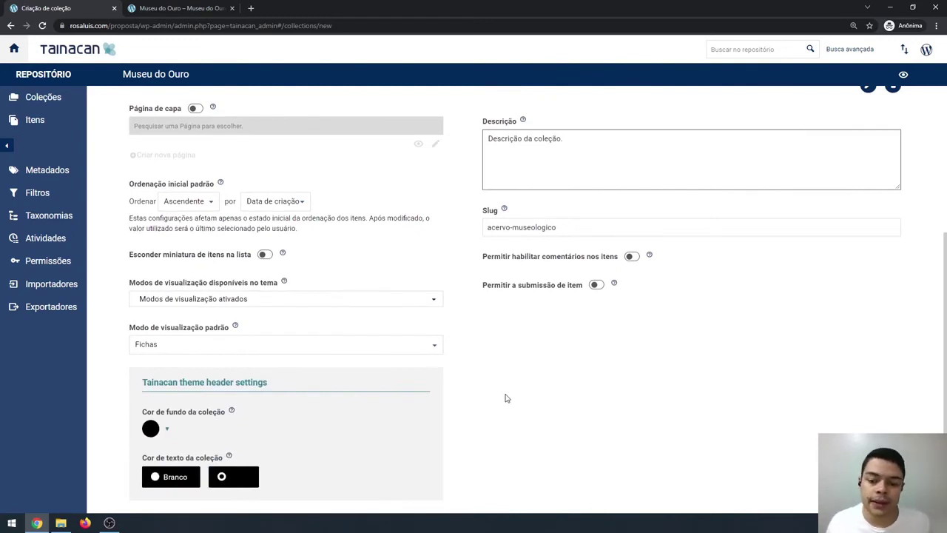
left_click(592, 285)
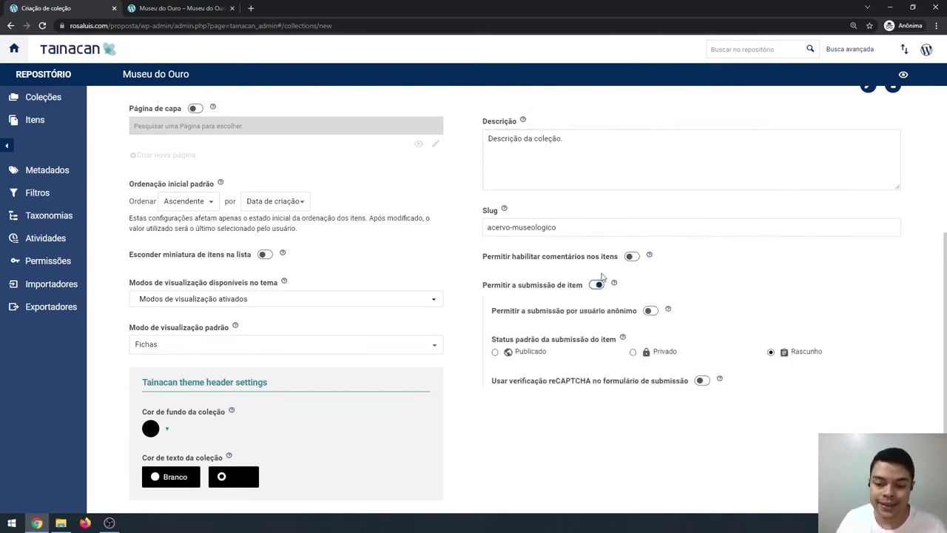
left_click(597, 285)
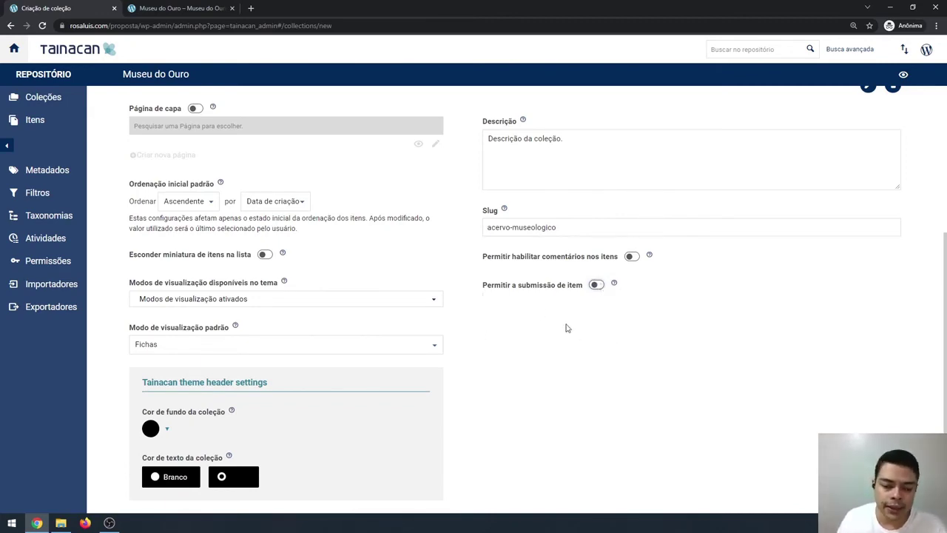
Review the completed collection form and save the new Acervo Museológico collection.
scroll(584, 370, "up", 4)
scroll(586, 388, "down", 5)
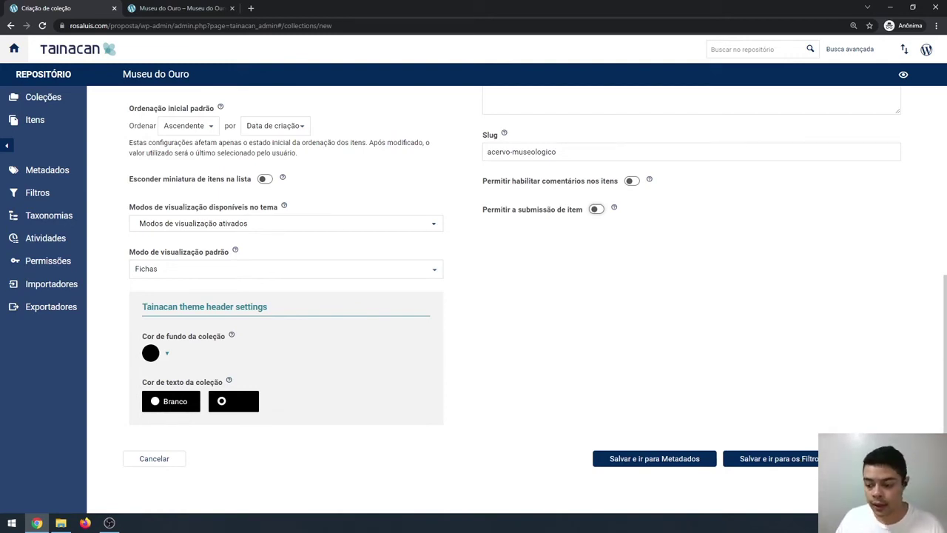
left_click(873, 458)
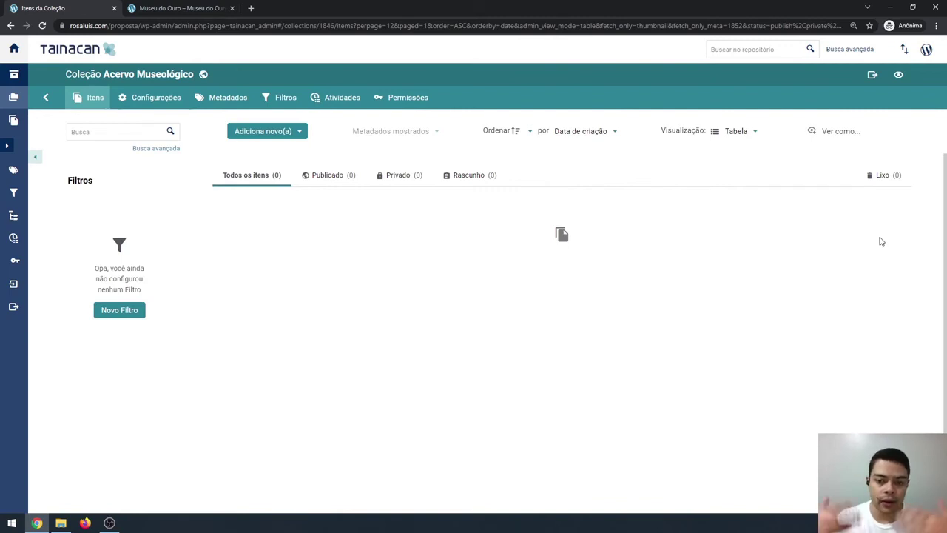
View the Acervo Museológico collection's public page and return to its item list in the admin area.
left_click(901, 78)
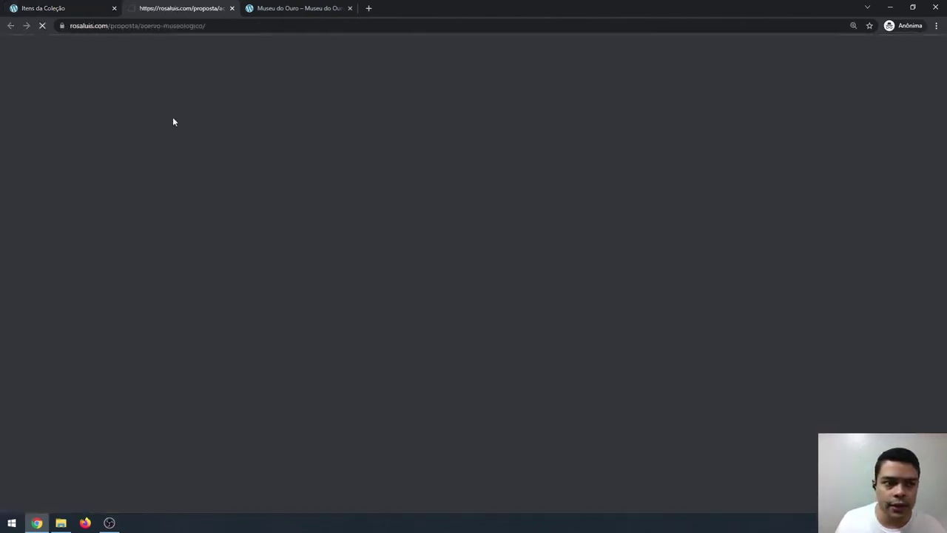
scroll(209, 281, "down", 3)
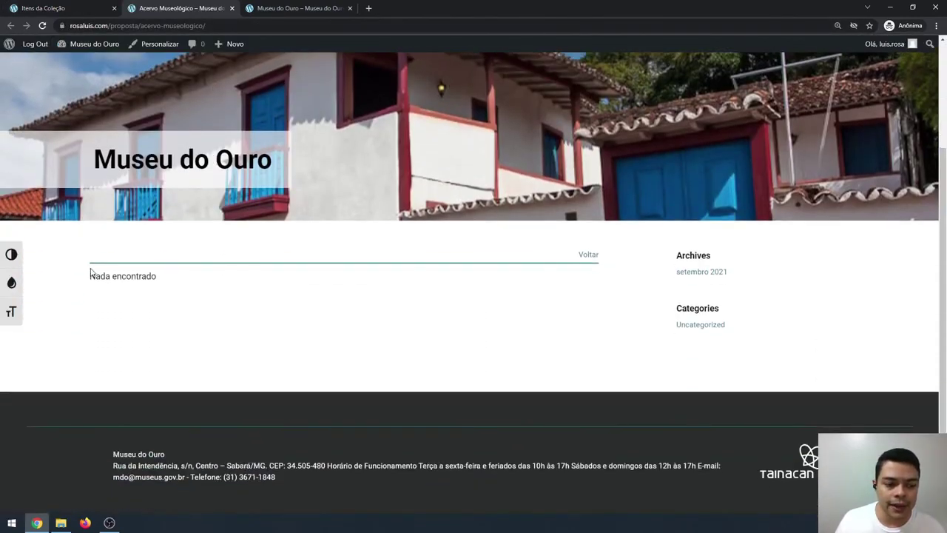
left_click(50, 8)
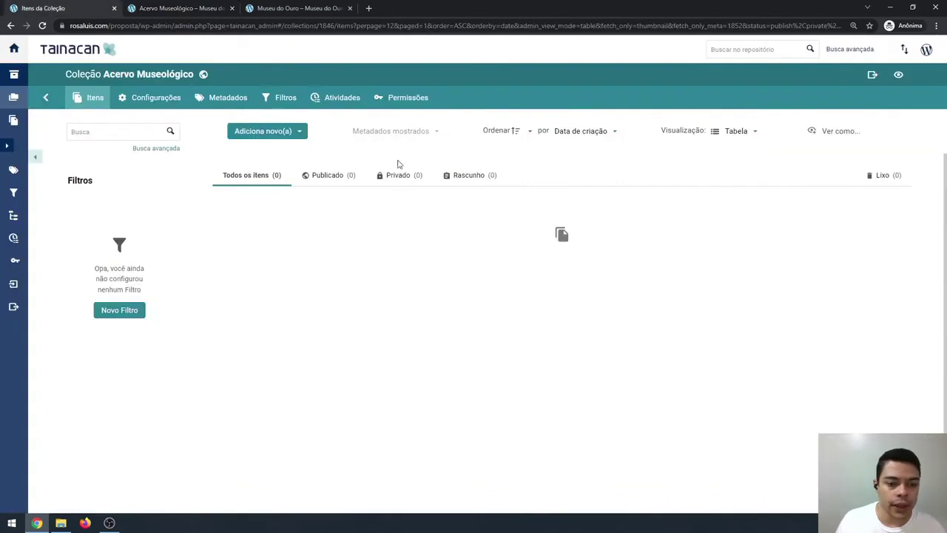
Start a single new item in the Acervo Museológico collection with "Teste" as both its title and description.
left_click(286, 131)
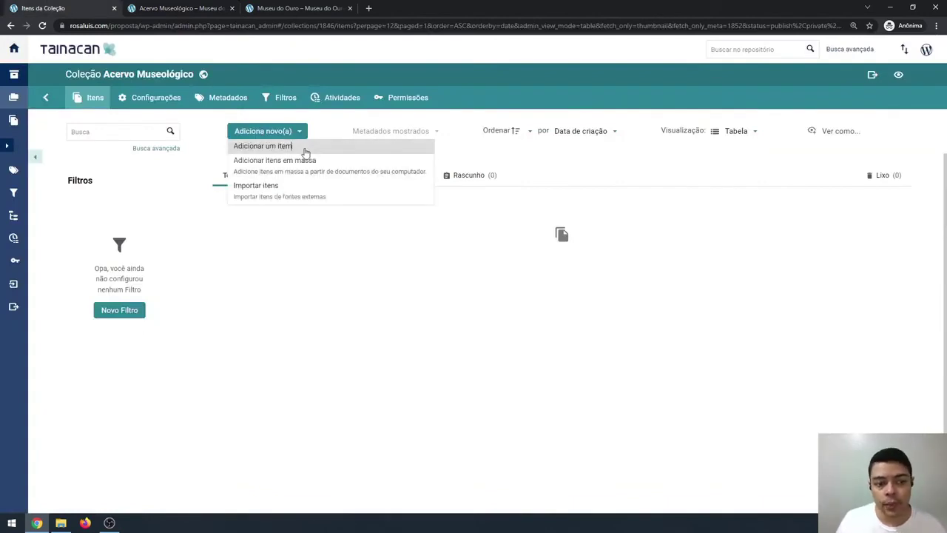
left_click(300, 145)
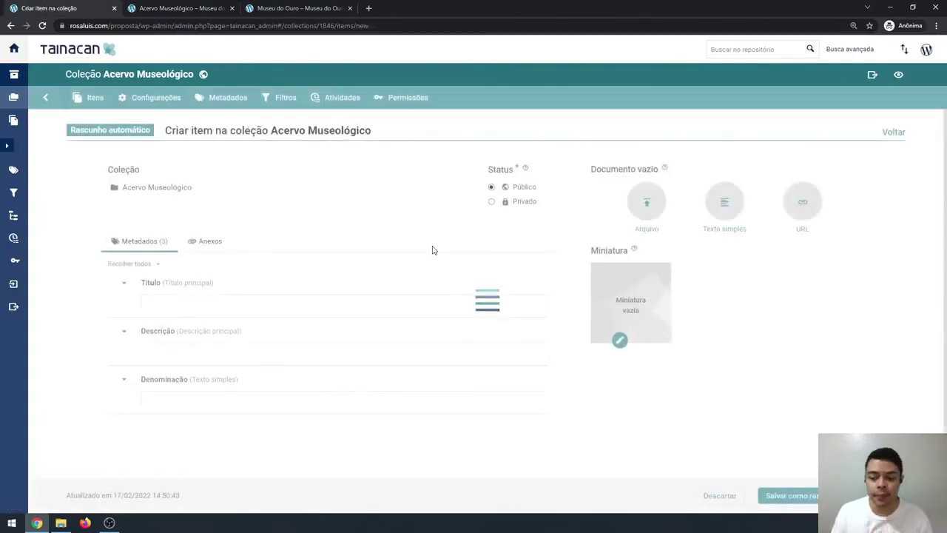
left_click(260, 310)
type("TRe")
key("BackSpace")
key("BackSpace")
key("BackSpace")
type("tRe")
key("BackSpace")
key("BackSpace")
key("BackSpace")
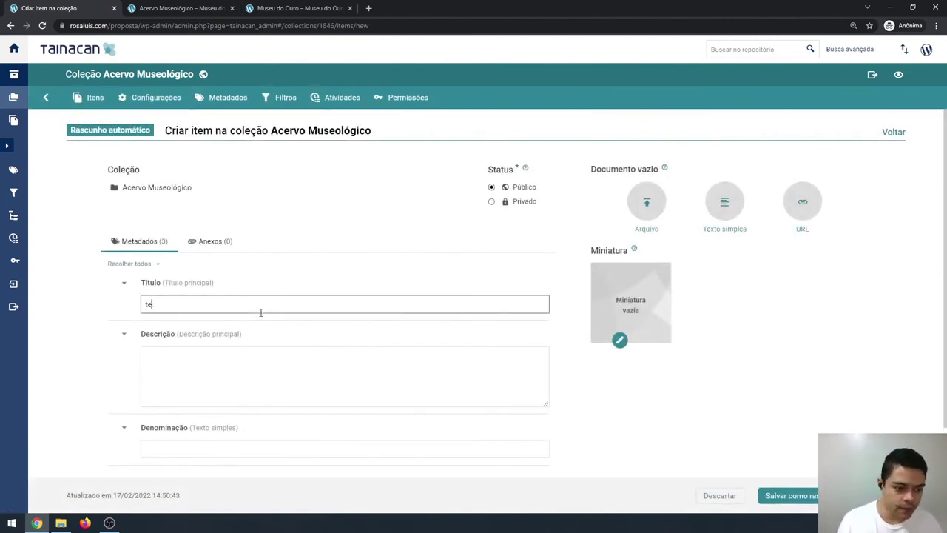
type("t")
key("BackSpace")
type("Teste")
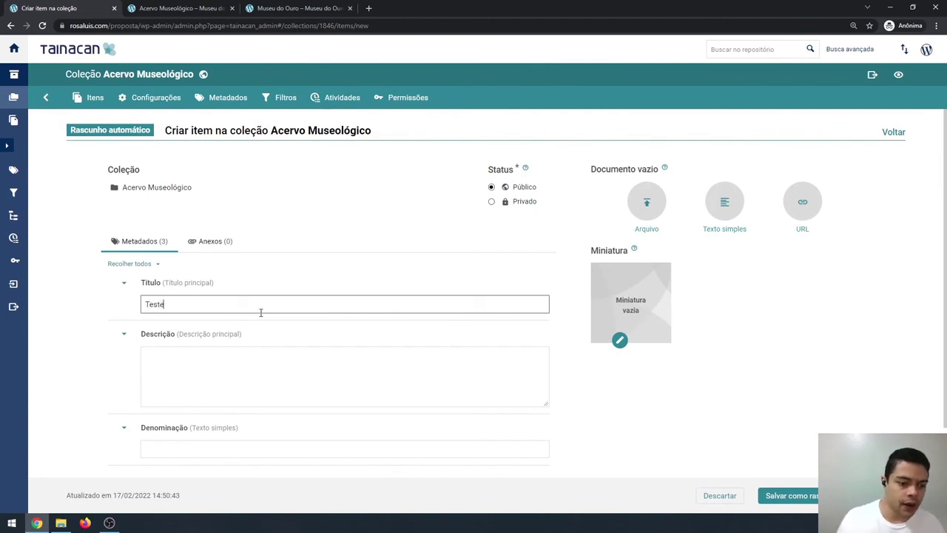
left_click(270, 370)
type("Teste")
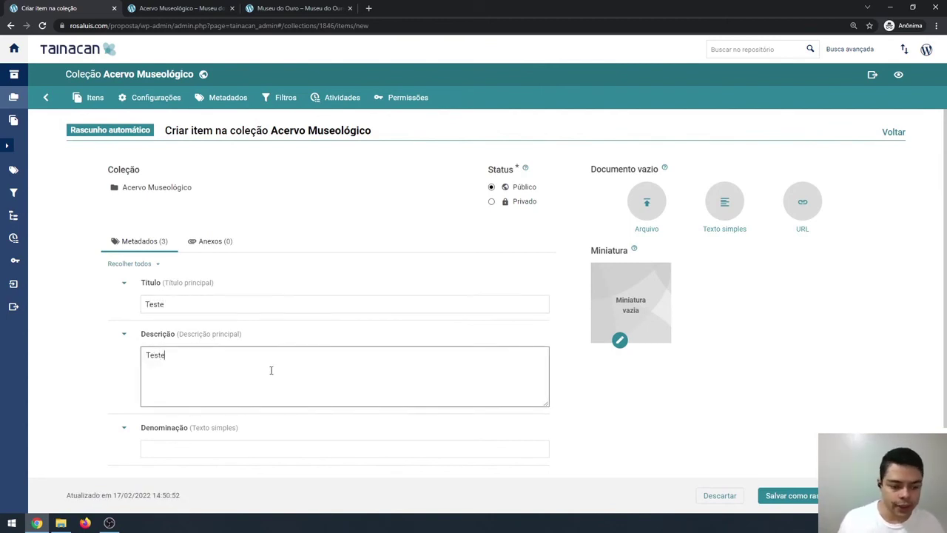
Copy the description text "Teste" into the item's Denominação field and clear that field again.
key("ctrl+a")
key("ctrl+c")
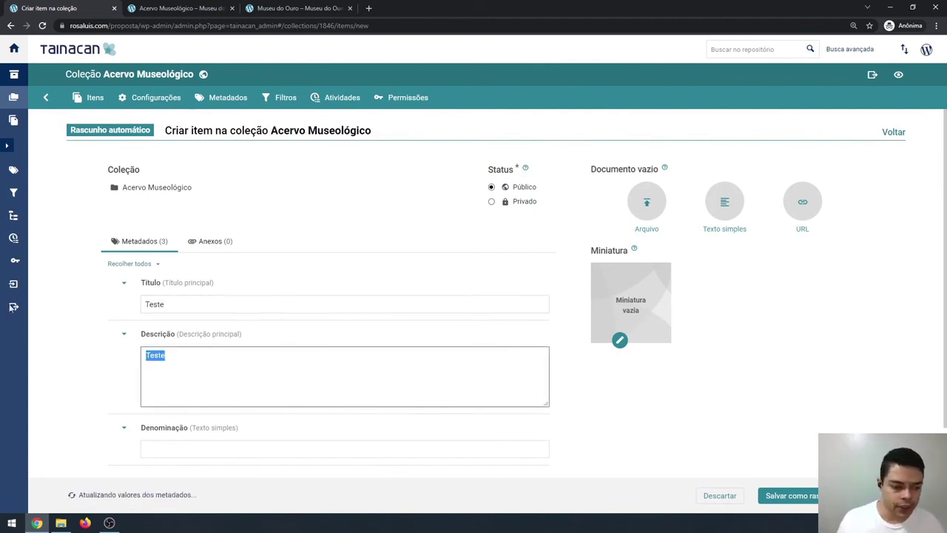
left_click(339, 453)
key("ctrl+v")
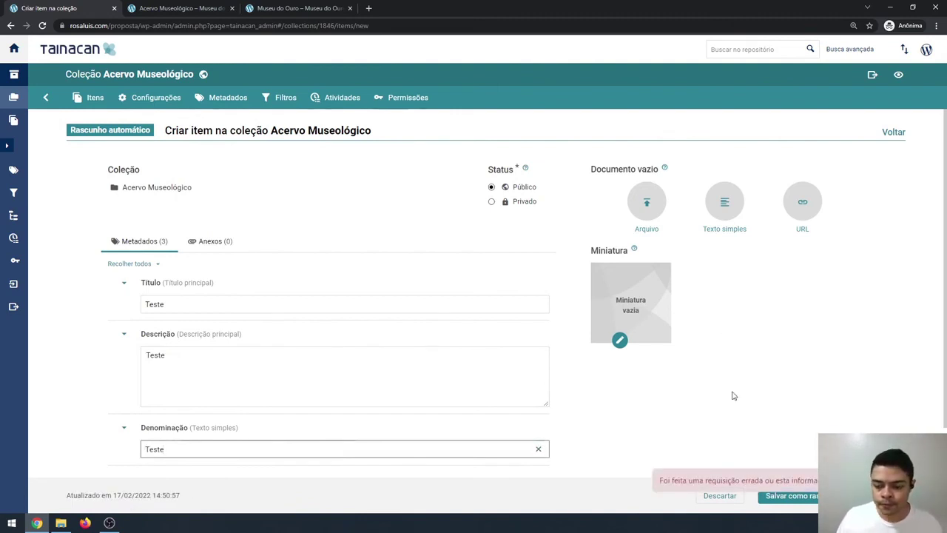
scroll(688, 380, "down", 2)
key("ctrl+a")
key("BackSpace")
left_click(601, 344)
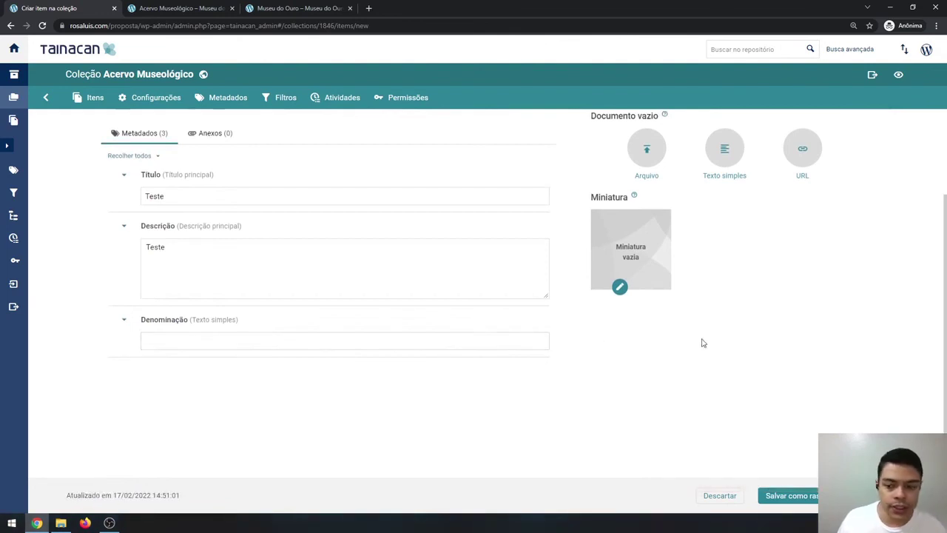
scroll(702, 343, "up", 2)
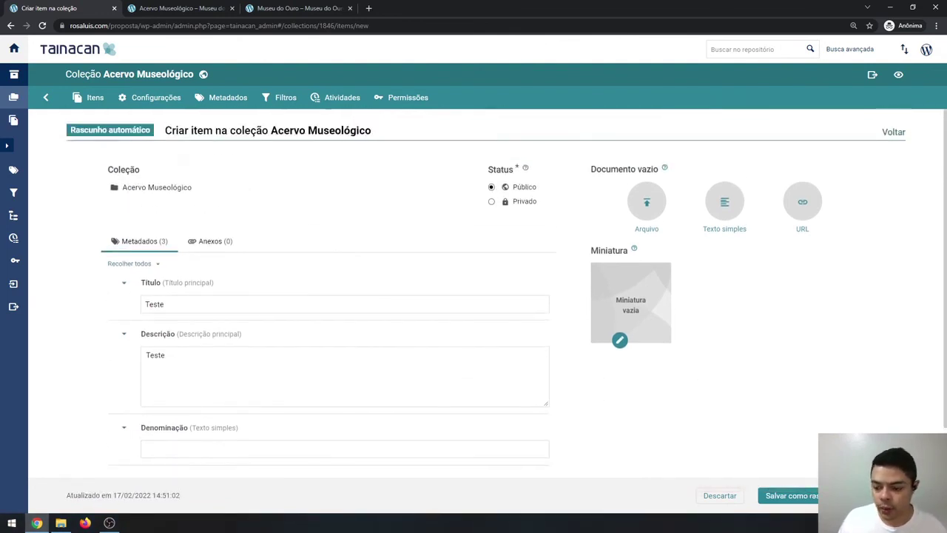
Publish the Teste item, return to the collection's item list and check the item on the collection's public page.
left_click(866, 495)
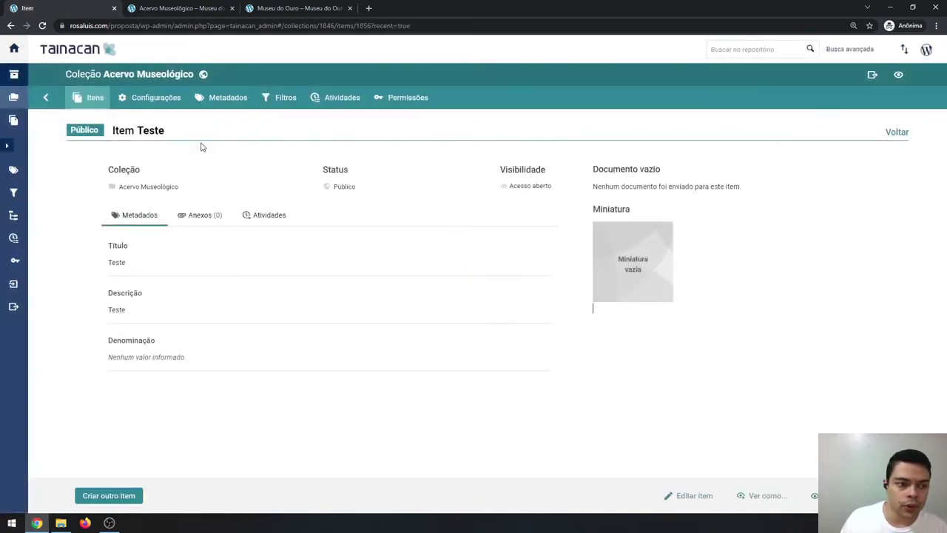
left_click(87, 97)
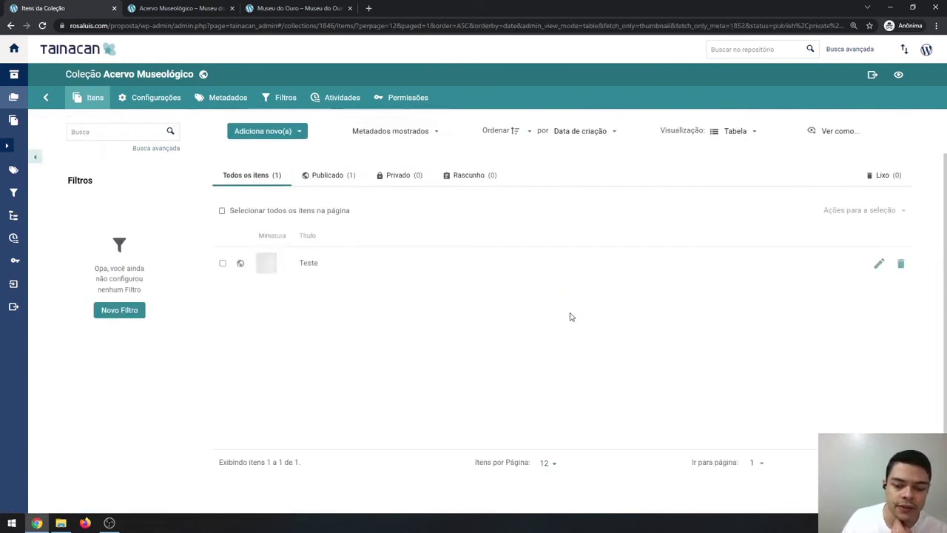
left_click(898, 76)
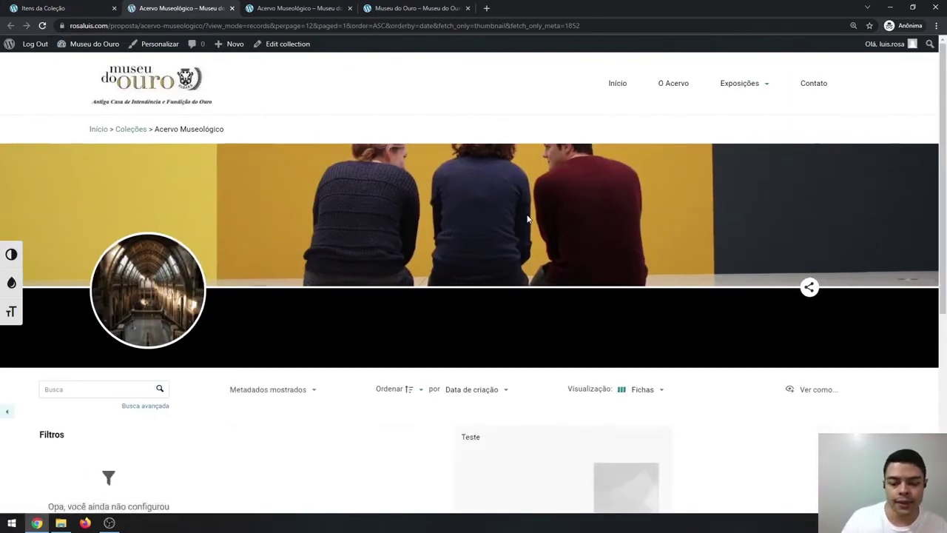
scroll(527, 217, "down", 2)
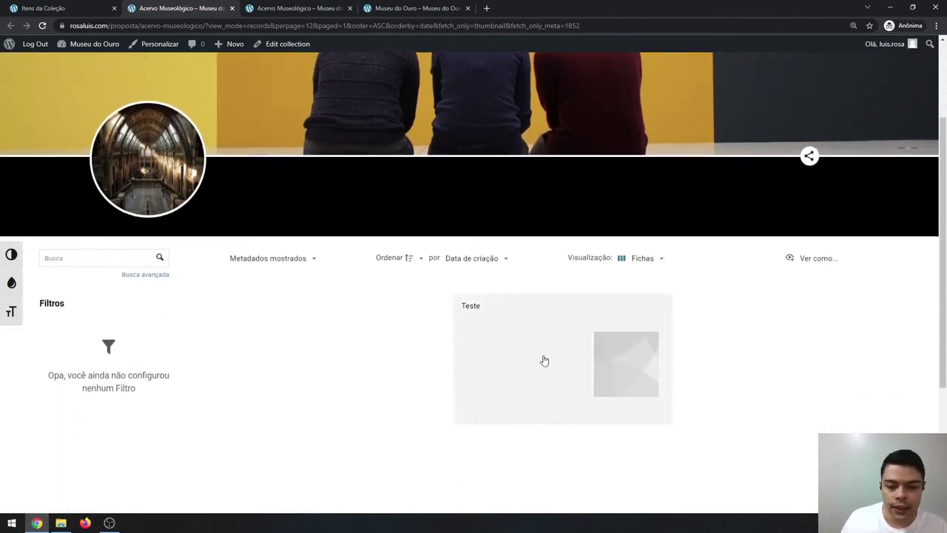
scroll(433, 333, "up", 1)
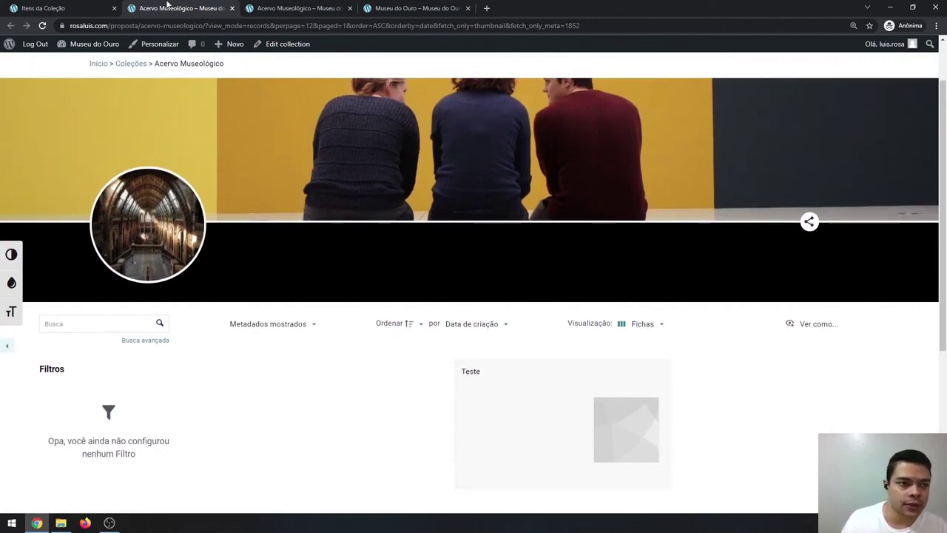
Set the collection text color to Branco in the Acervo Museológico settings and save the collection.
left_click(89, 8)
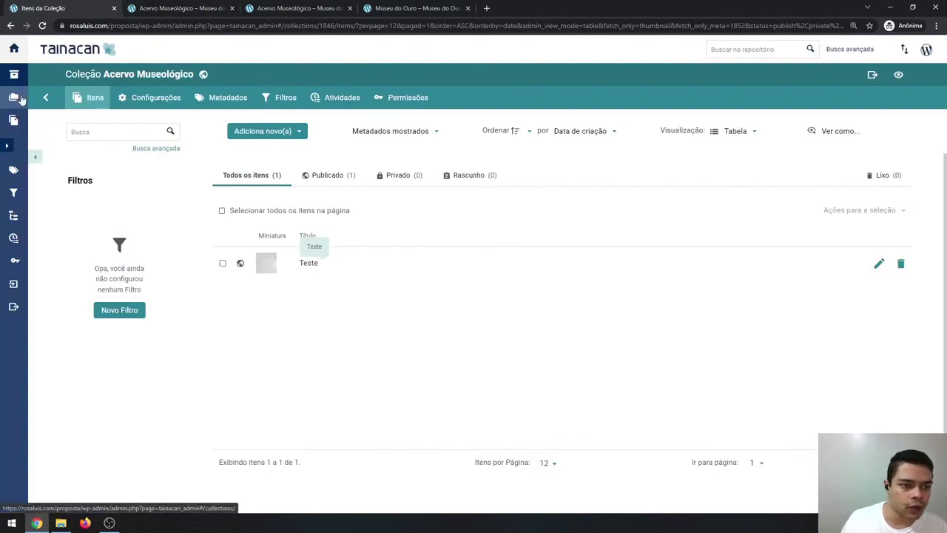
left_click(154, 98)
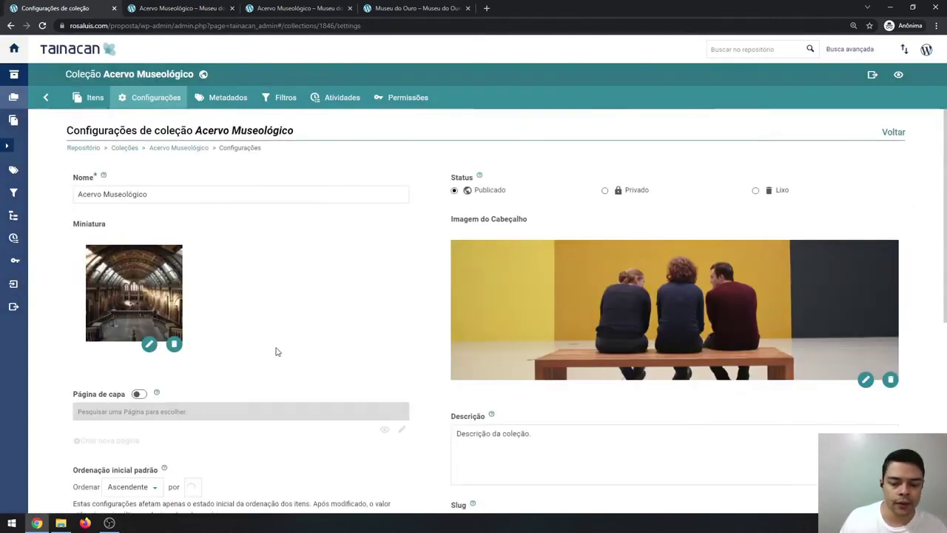
scroll(275, 352, "down", 5)
left_click(127, 408)
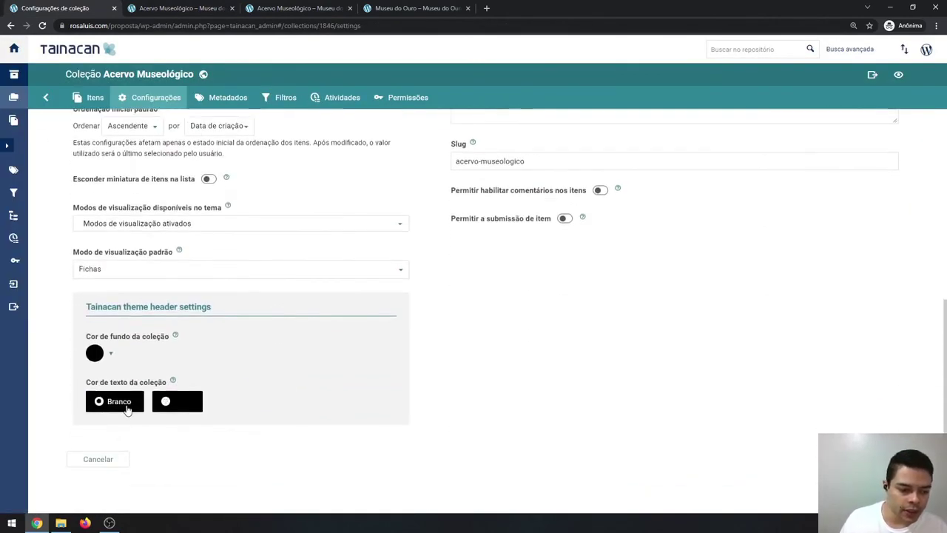
left_click(872, 458)
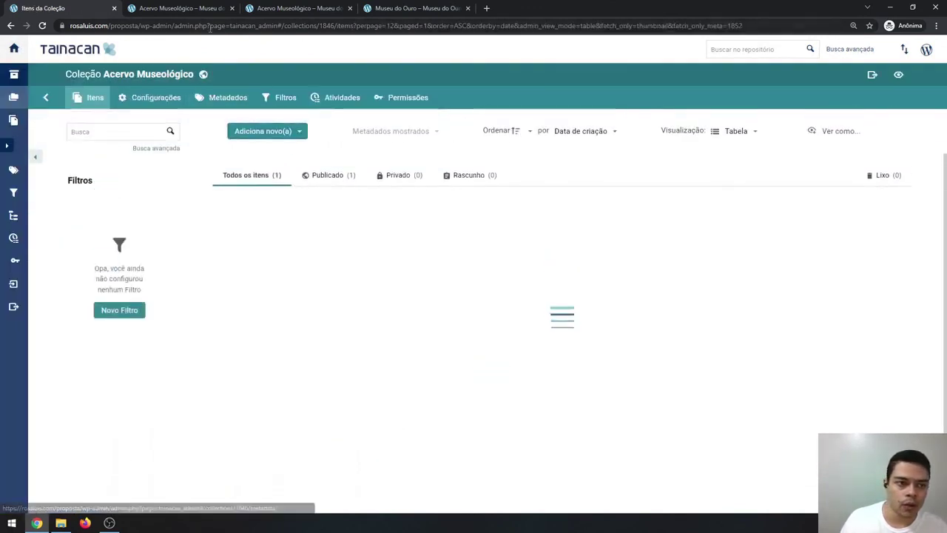
Open the collection's public page again and examine its title, description and item listing.
left_click(898, 75)
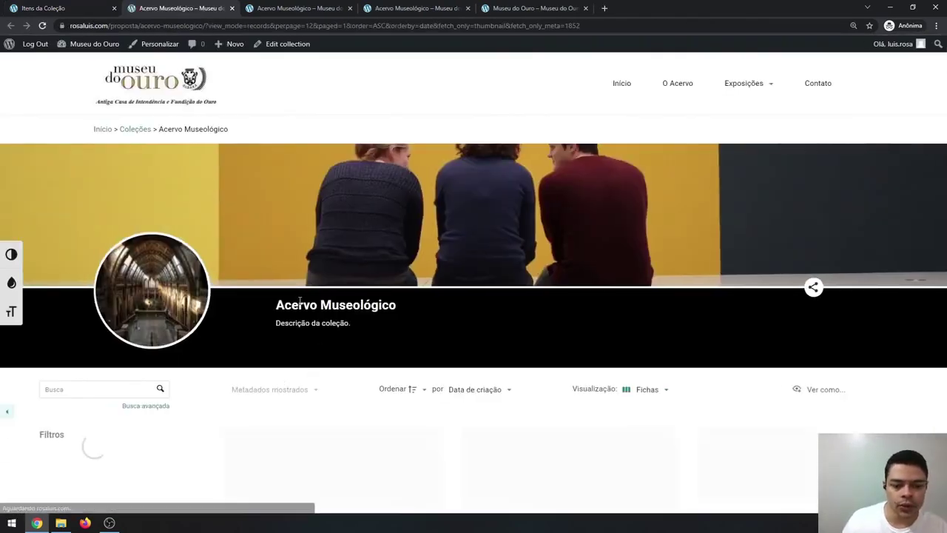
left_click_drag(272, 305, 392, 302)
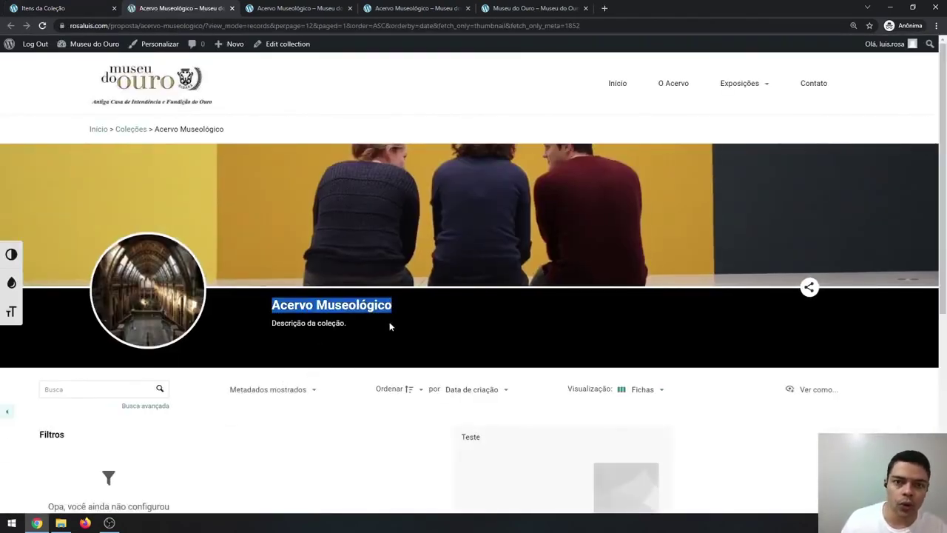
triple_click(315, 322)
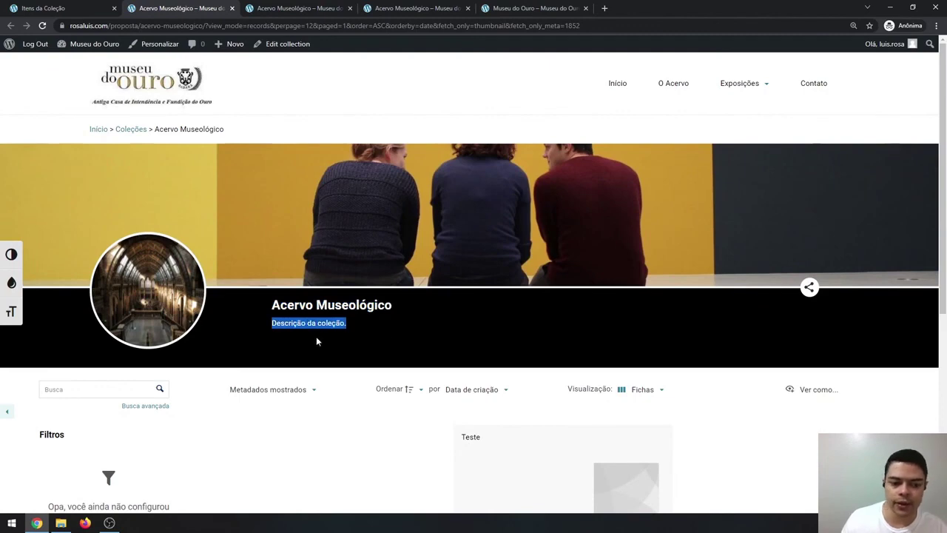
left_click(322, 335)
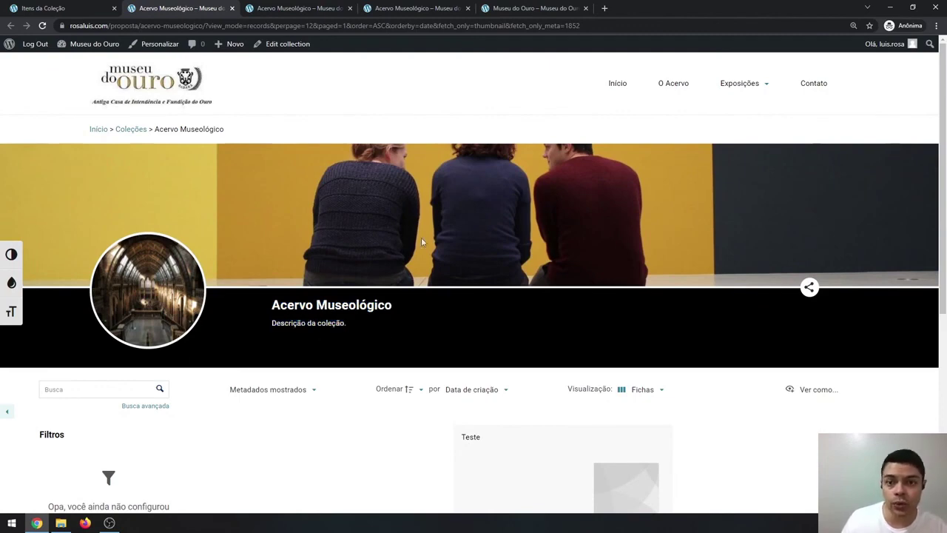
scroll(421, 241, "down", 3)
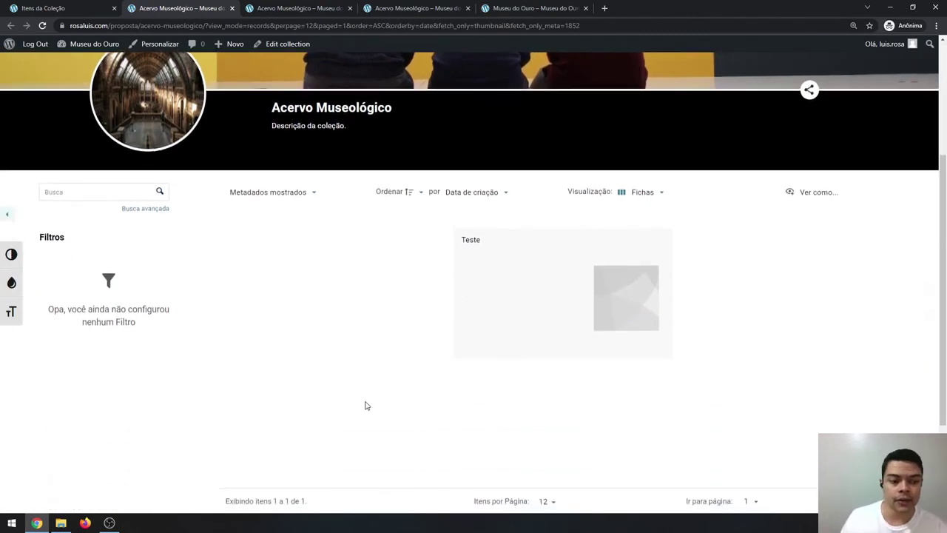